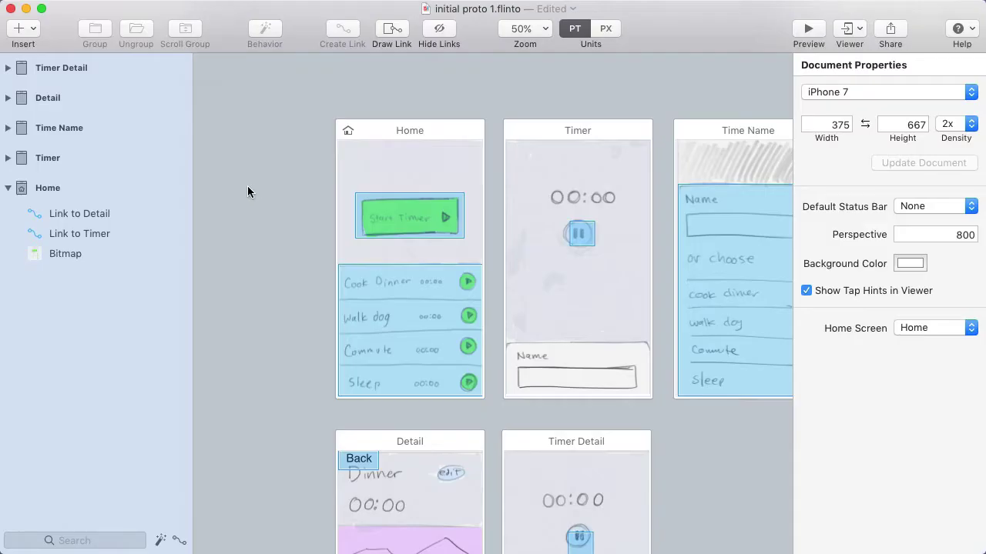
Step: Hide the link overlays on the screens so the sketches are unobstructed
left_click_drag(309, 197, 223, 168)
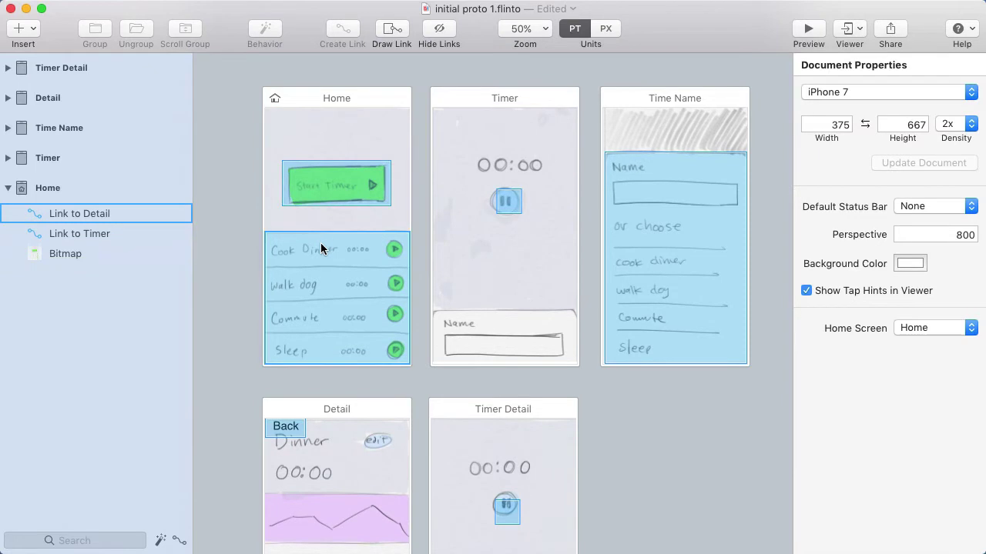
left_click_drag(320, 178, 301, 157)
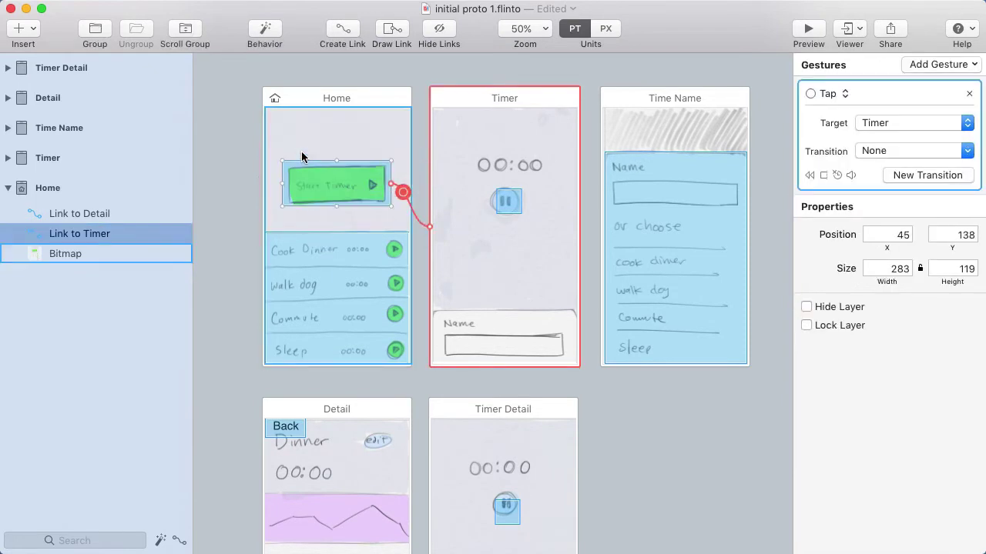
left_click(439, 31)
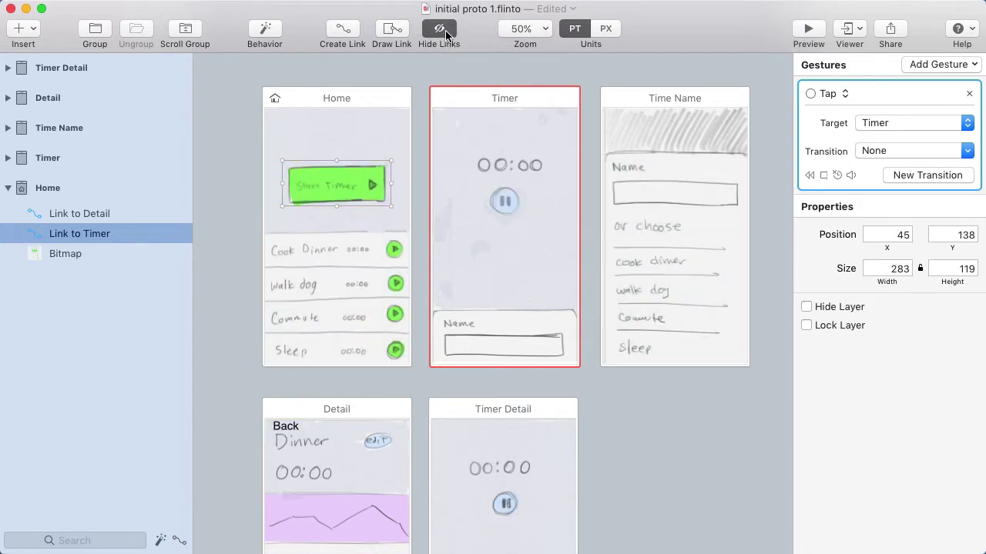
left_click(390, 73)
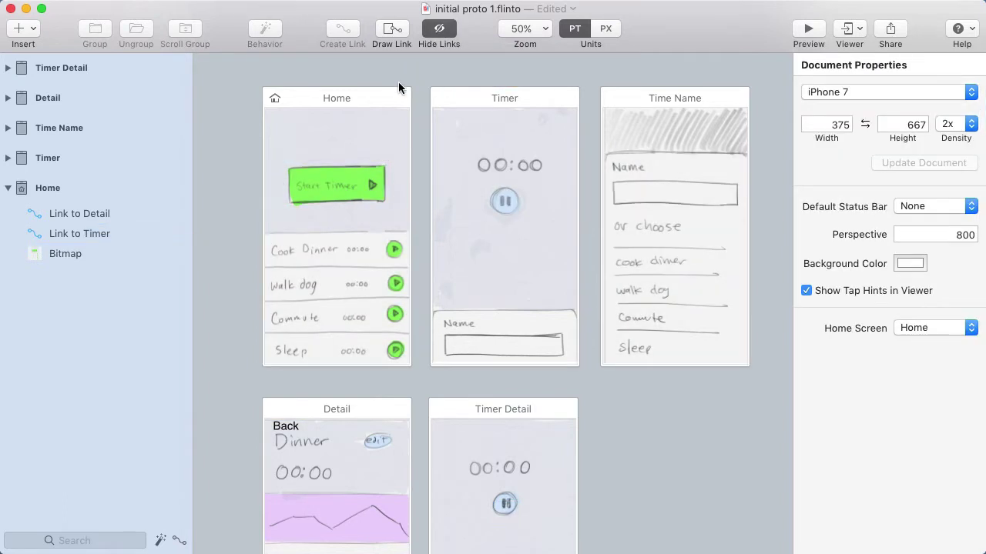
Step: Draw a rectangle about 248 × 95 over the sketched Start Timer button on the Home screen, with corner radius 8
scroll(461, 108, "left", 3)
left_click_drag(415, 130, 448, 218)
key("super+z")
scroll(411, 185, "up", 5)
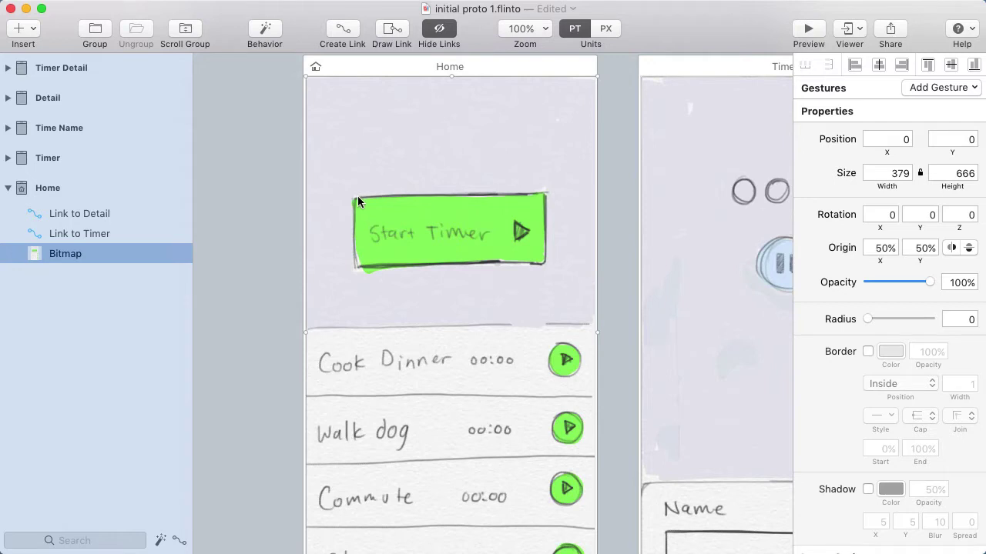
key("r")
left_click_drag(353, 194, 544, 266)
left_click_drag(867, 319, 870, 321)
Step: Change the button rectangle's fill color to a bright green
left_click(885, 354)
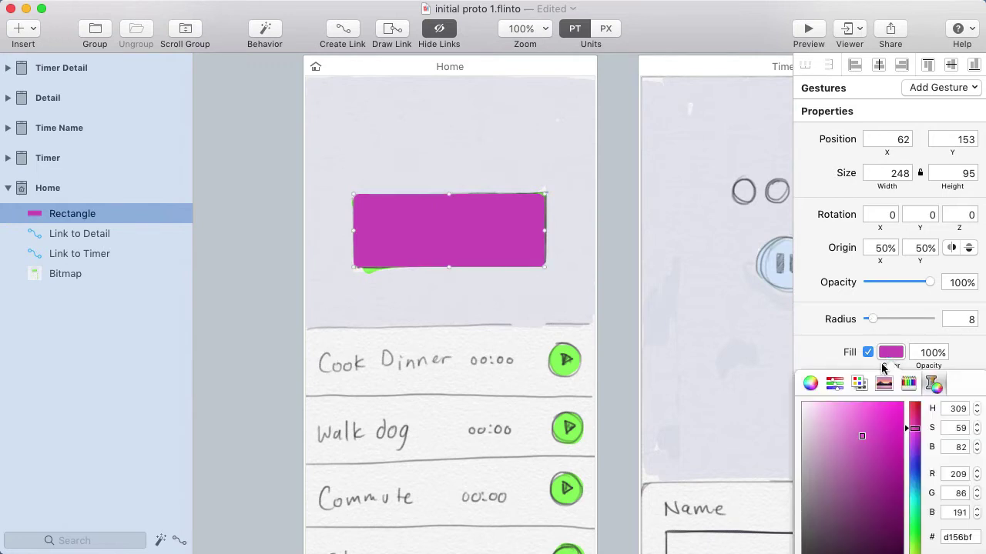
left_click(914, 537)
left_click_drag(877, 449, 878, 444)
left_click(503, 171)
Step: Add the text "Start Timer" on the green rectangle and place it at about X 97, Y 183
key("t")
left_click(387, 232)
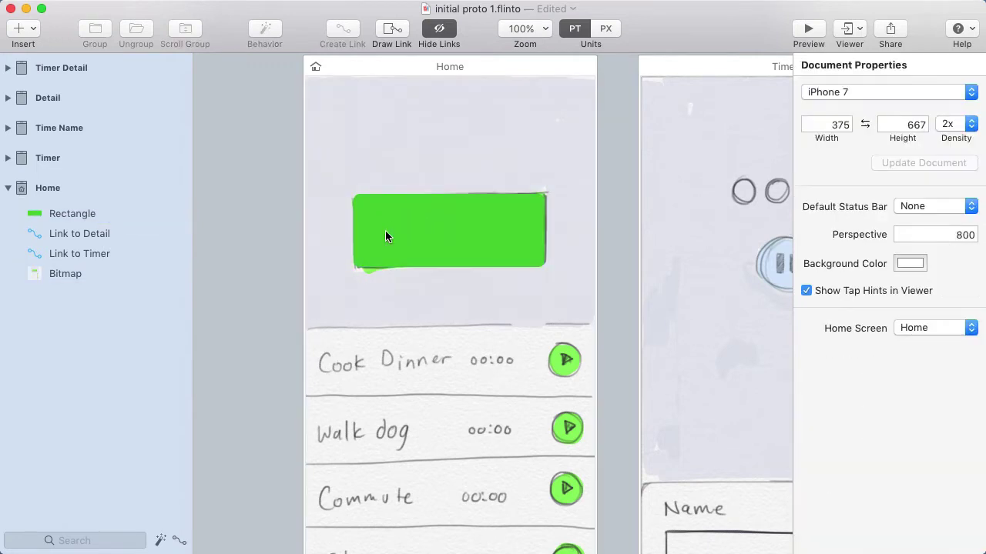
type("Start Timer")
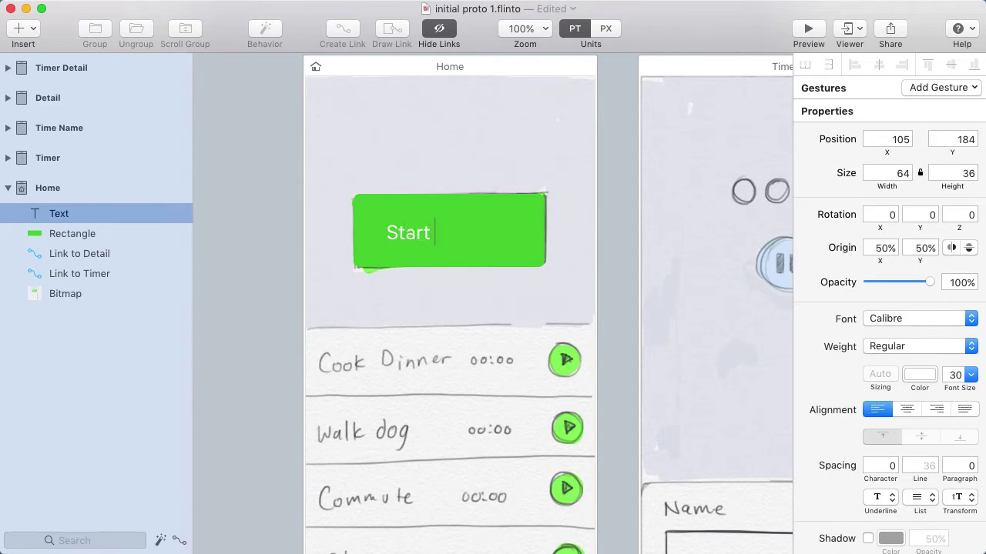
left_click(430, 155)
left_click_drag(451, 229, 444, 229)
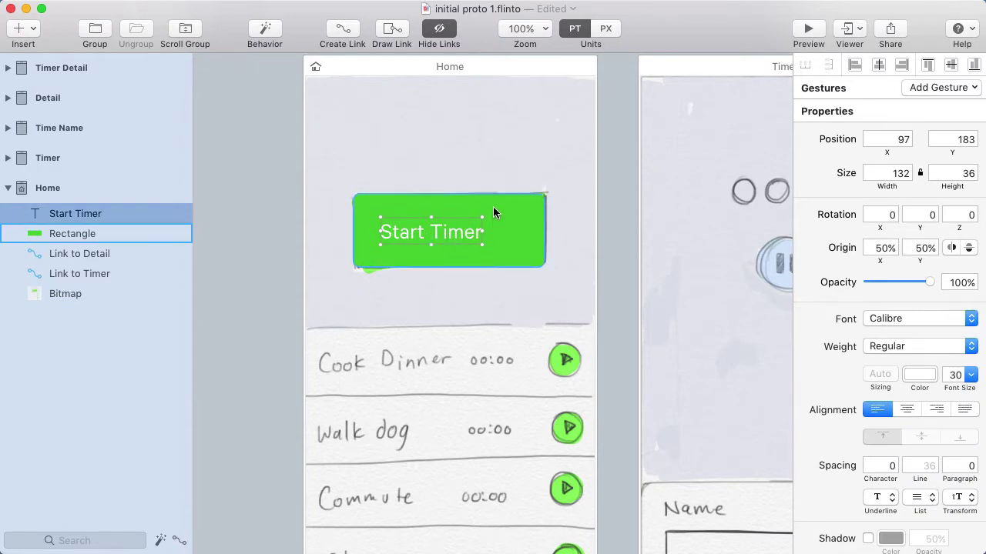
Step: Draw a play triangle as a vector shape beside the Start Timer text, pointing away from it
left_click(28, 32)
left_click(69, 134)
left_click(503, 223)
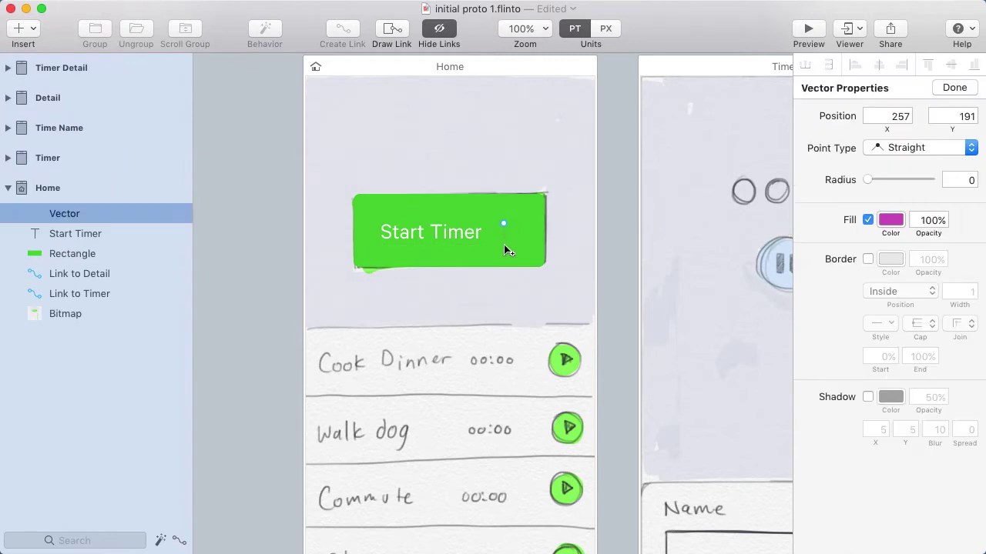
left_click(525, 231)
left_click(503, 224)
key("Return")
Step: Left-align the triangle's two back points and move its tip to about X 282, Y 206
double_click(514, 233)
left_click_drag(497, 215, 512, 255)
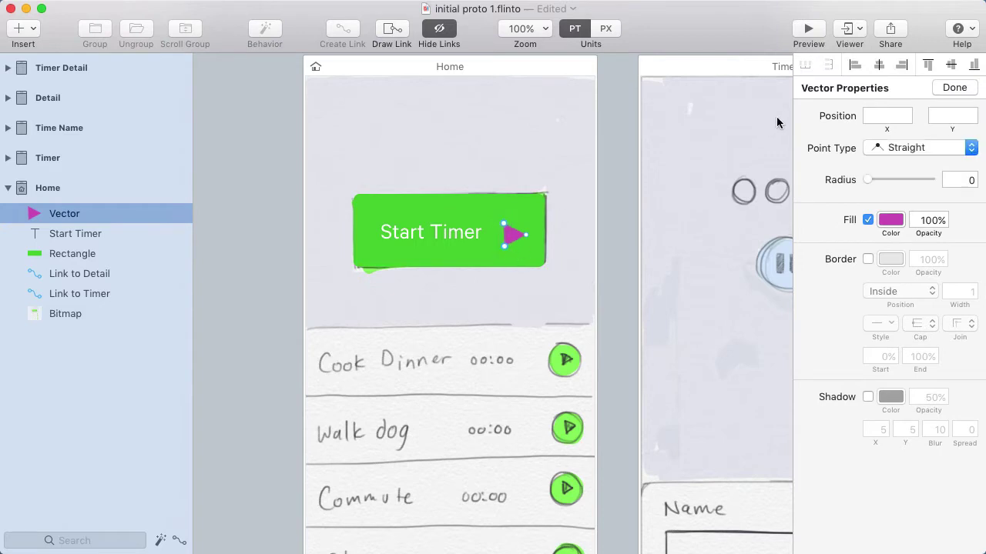
left_click(854, 67)
left_click_drag(490, 214, 535, 251)
left_click_drag(526, 220, 556, 256)
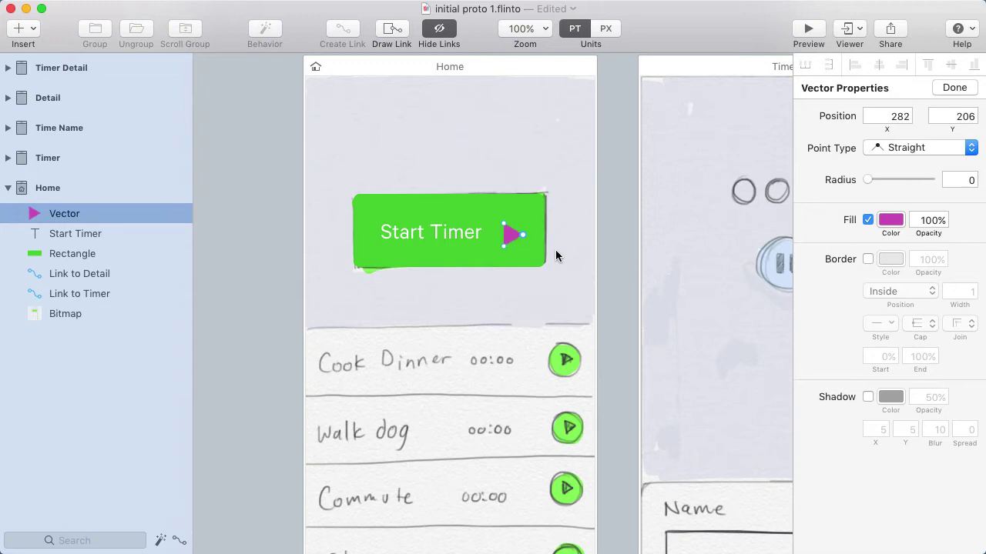
left_click(522, 172)
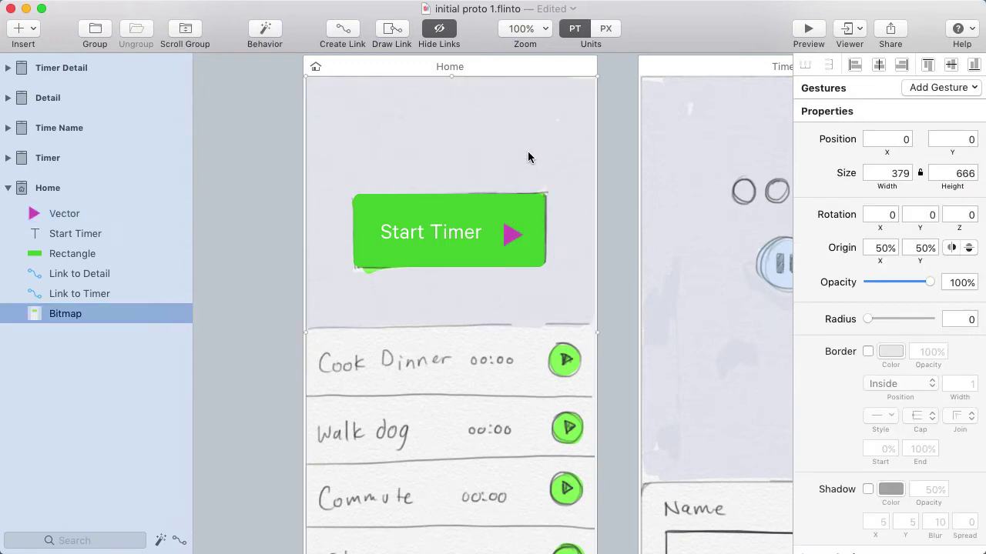
Step: Give the play triangle a white fill and a corner radius of 2
left_click(510, 234)
left_click(889, 348)
mouse_move(864, 430)
left_mouse_down()
mouse_move(772, 405)
mouse_move(732, 370)
left_mouse_up()
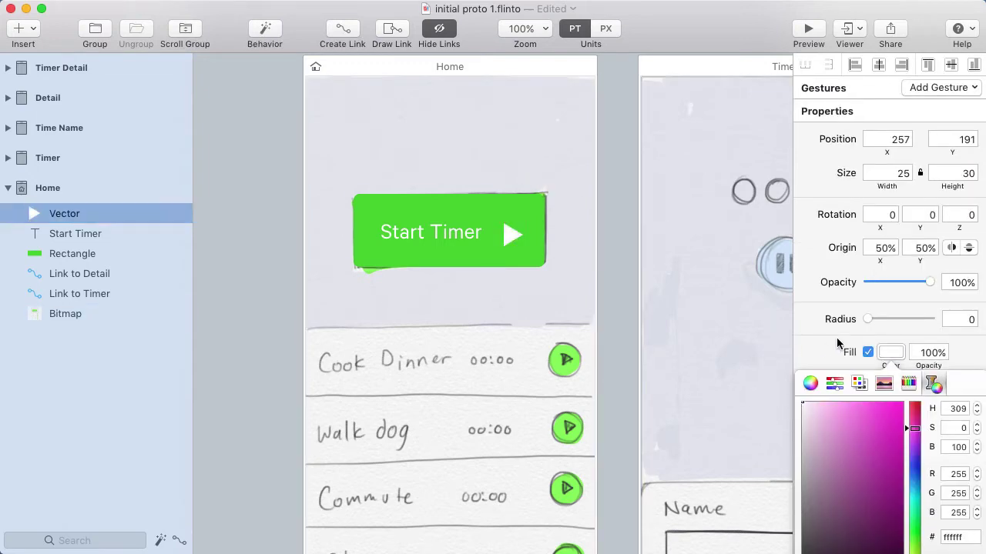
left_click(820, 350)
left_click_drag(868, 319, 870, 321)
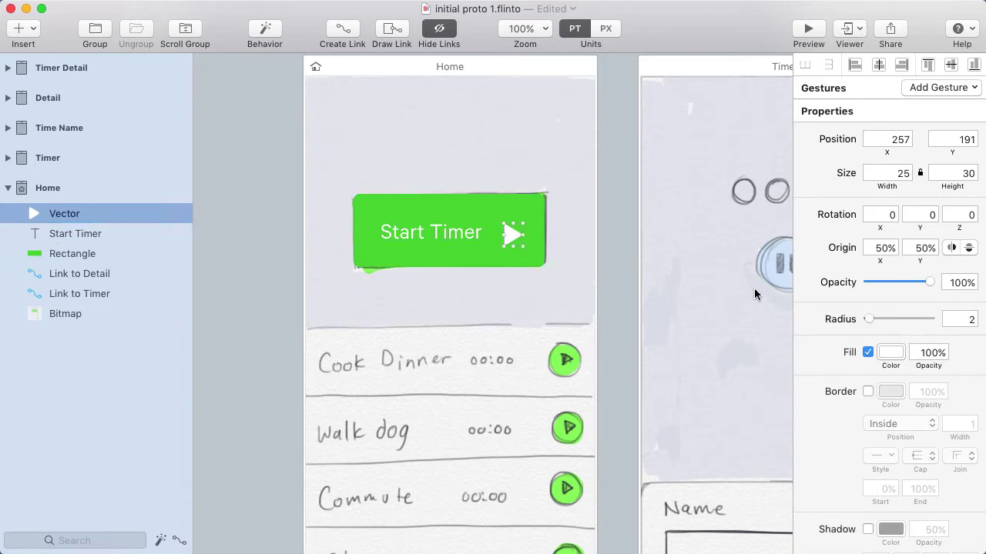
left_click(609, 222)
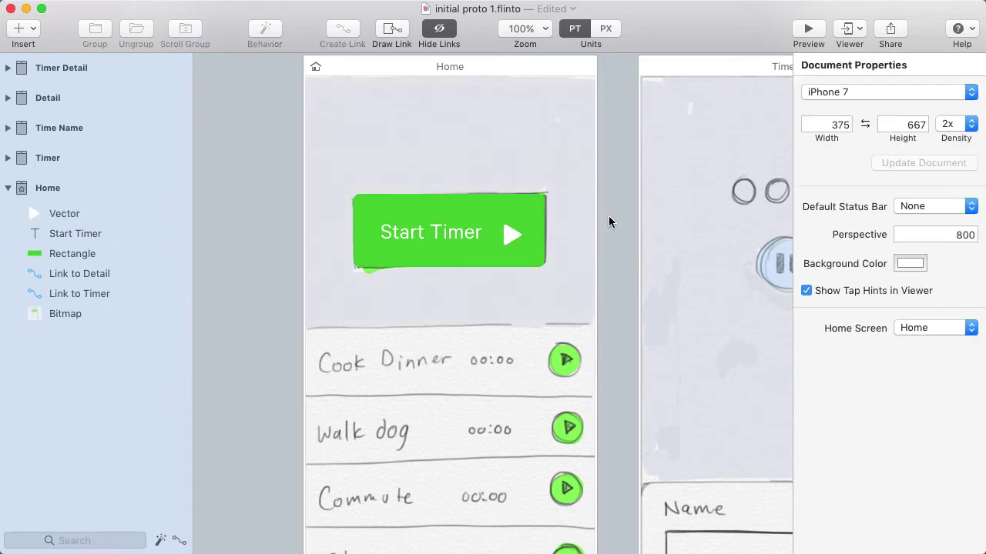
Step: Align the play triangle, the Start Timer text and the green rectangle on their vertical centers
left_click(457, 234)
left_click(510, 235, "shift")
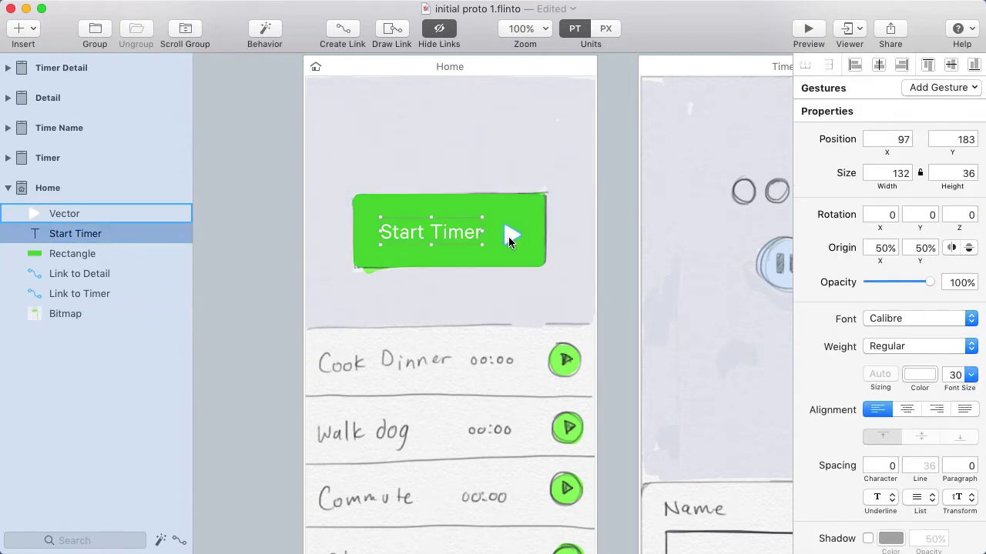
left_click(526, 212, "shift")
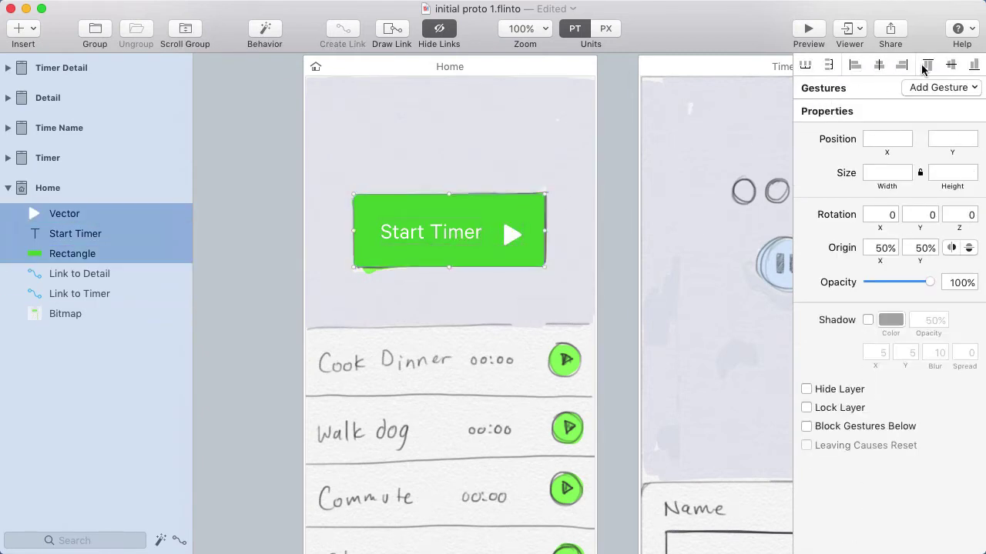
left_click(951, 65)
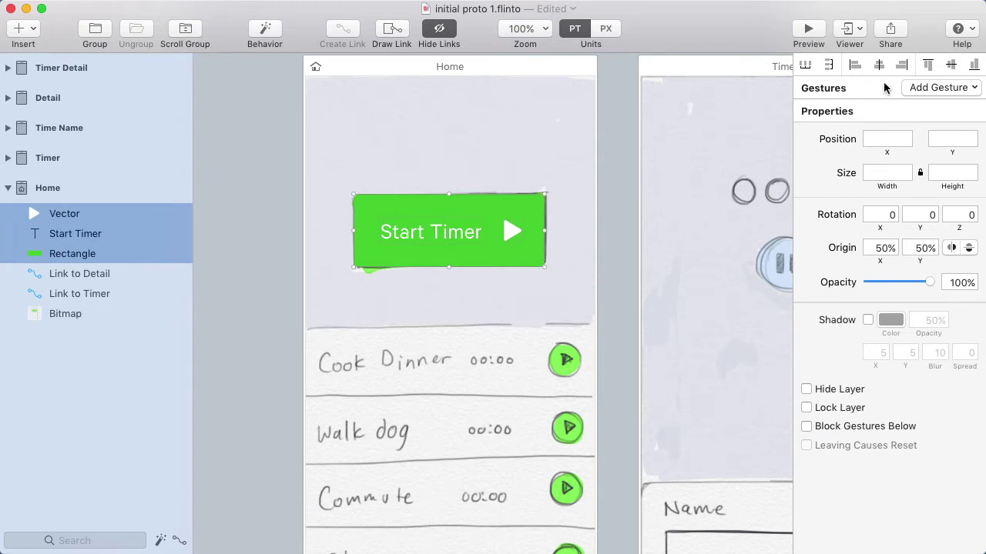
left_click(530, 147)
Step: Reduce the green rectangle's height to about 80, keeping it centered around the text
left_click(459, 206)
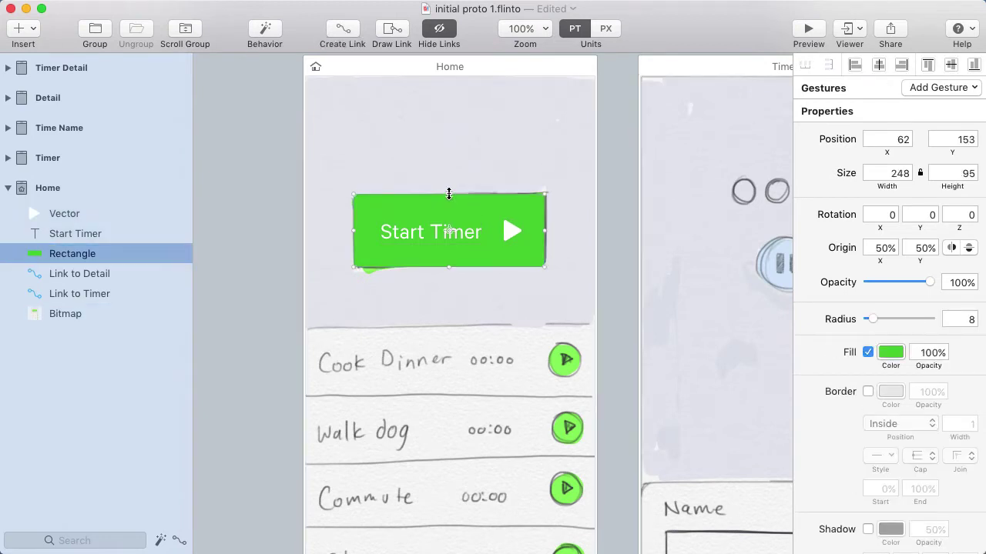
mouse_move(449, 192)
left_mouse_down()
mouse_move(451, 204)
mouse_move(450, 178)
mouse_move(451, 211)
mouse_move(452, 200)
left_mouse_up()
left_click(569, 191)
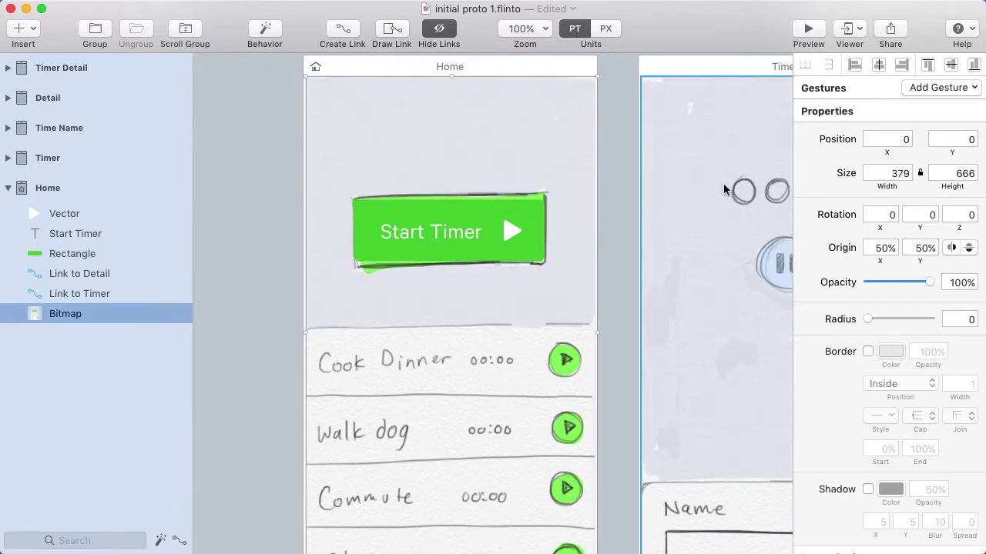
Step: Draw a circle about 44 × 44 over the sketched play button in the Cook Dinner row
left_click_drag(529, 301, 506, 228)
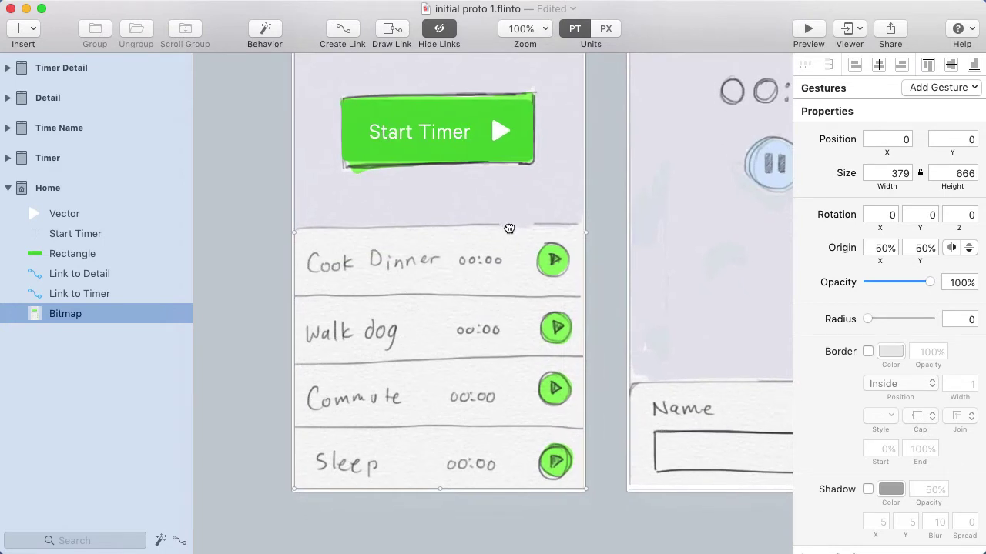
key("Escape")
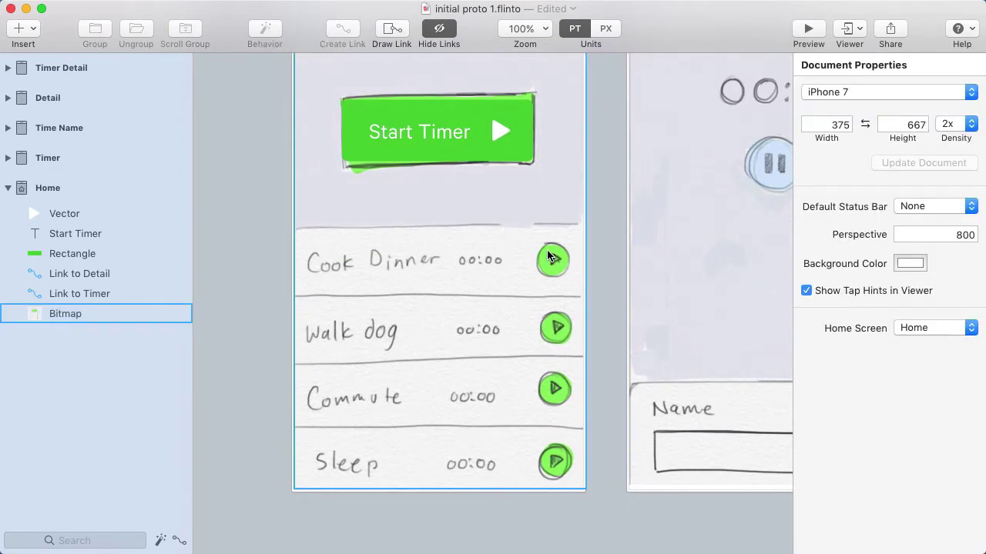
key("o")
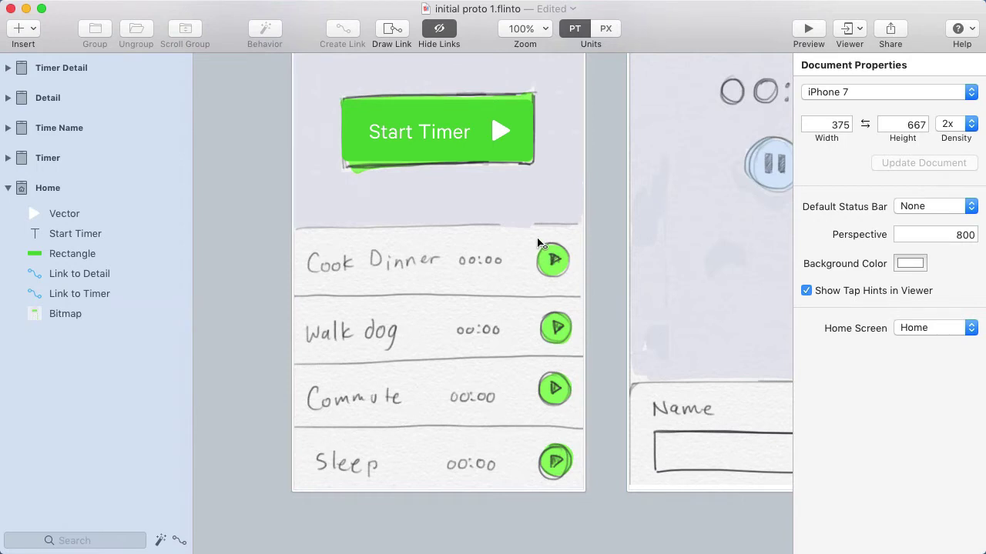
mouse_move(534, 240)
left_mouse_down()
mouse_move(571, 281)
mouse_move(554, 260)
left_mouse_up()
Step: Copy the green rectangle's style onto the circle in the Cook Dinner row
left_click(512, 156)
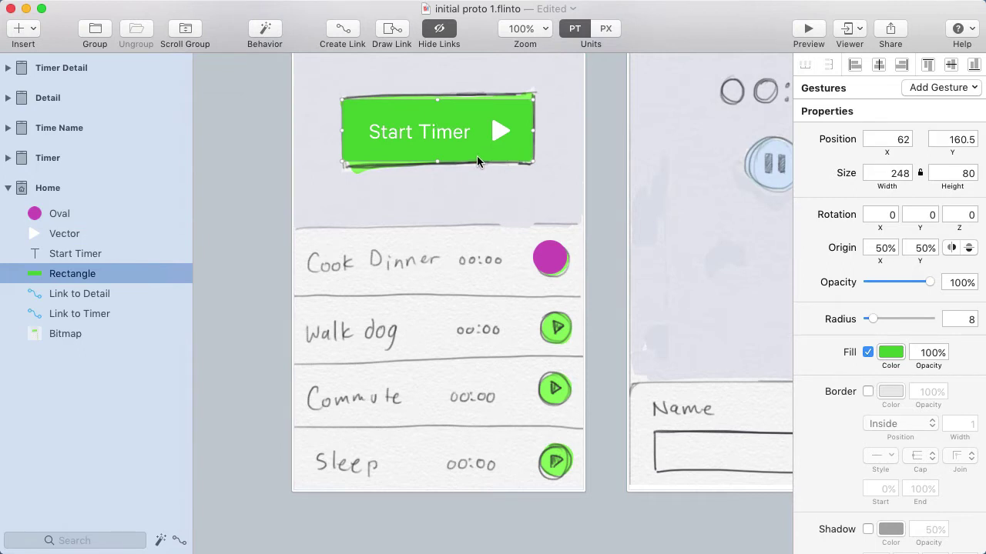
left_click(551, 260)
key("alt+super+v")
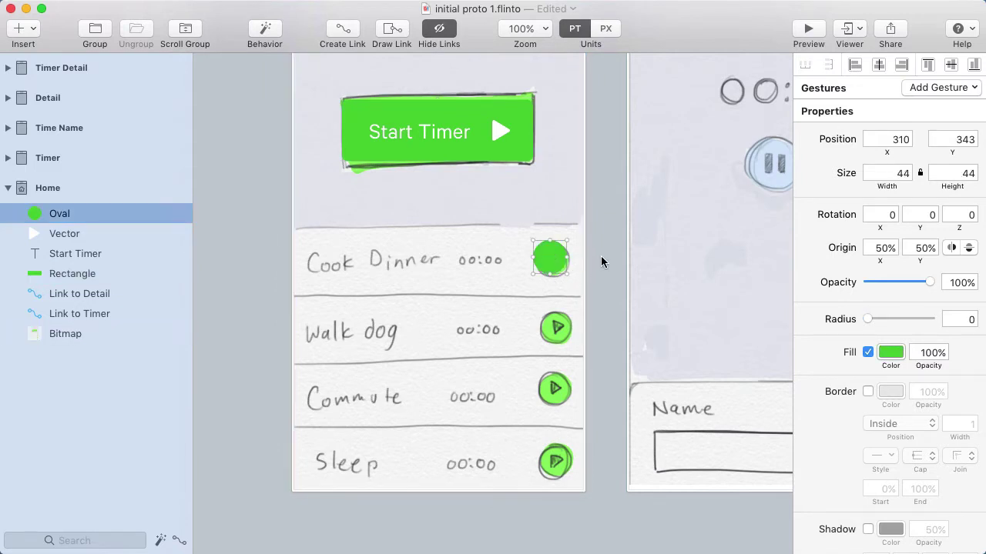
left_click(601, 256)
Step: Duplicate the white play triangle from the Start Timer button onto the Cook Dinner circle
left_click(499, 129)
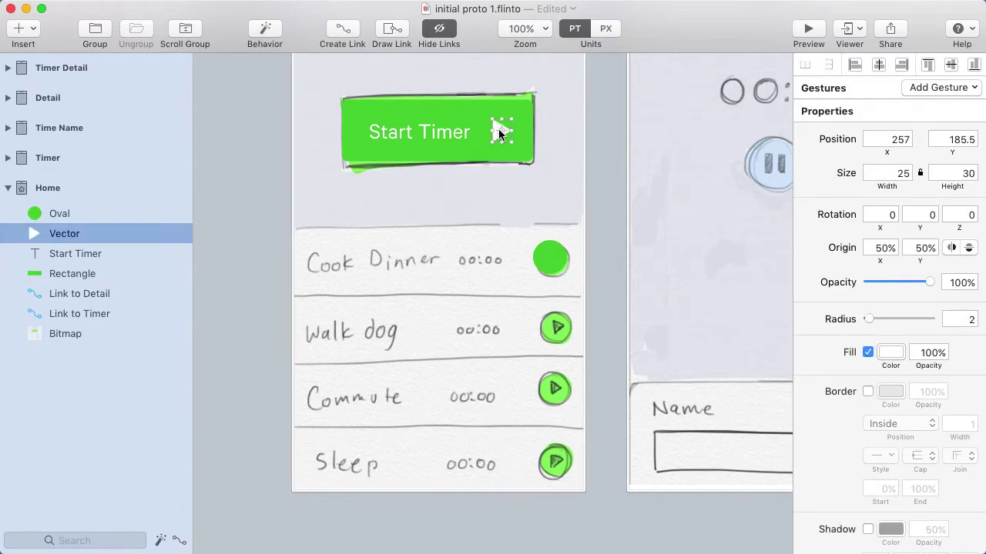
left_click(550, 262)
left_click_drag(499, 128, 552, 265)
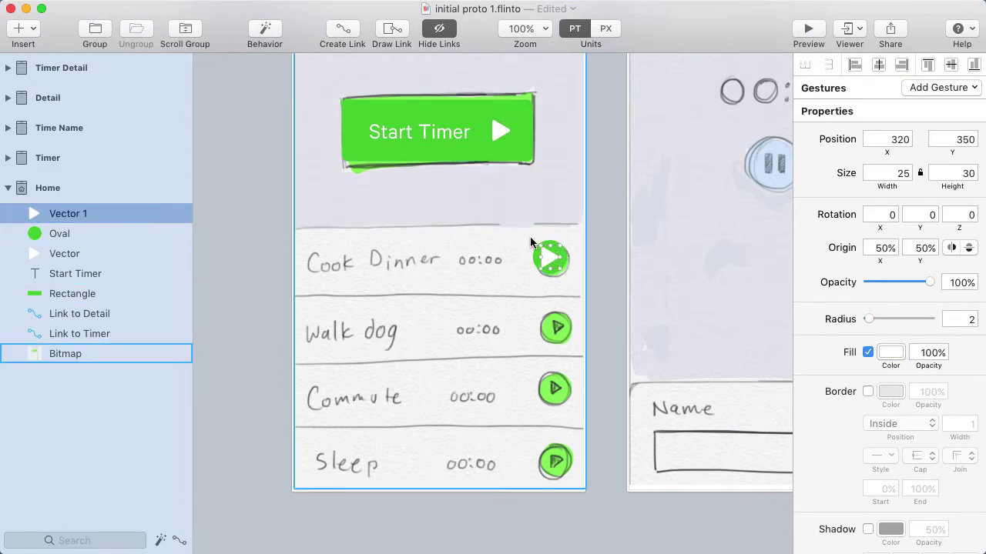
left_click(653, 259)
Step: Center the copied play triangle horizontally on the Cook Dinner circle
left_click(543, 256)
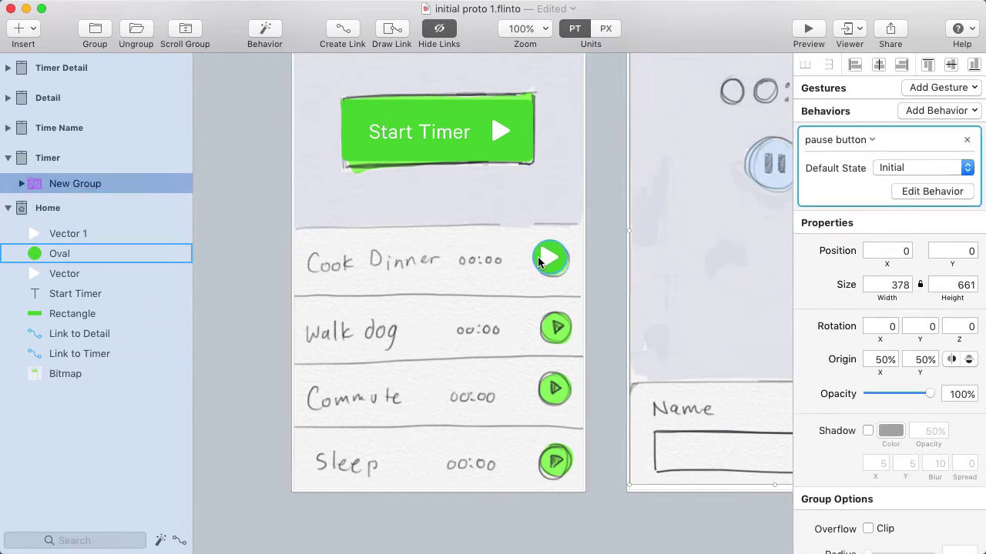
left_click(549, 259, "shift")
left_click(880, 67)
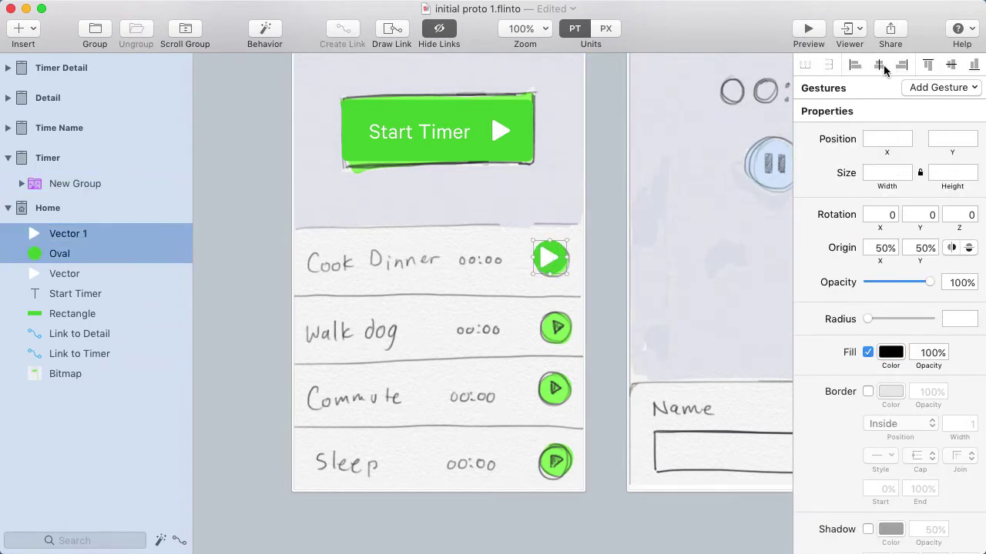
left_click(605, 245)
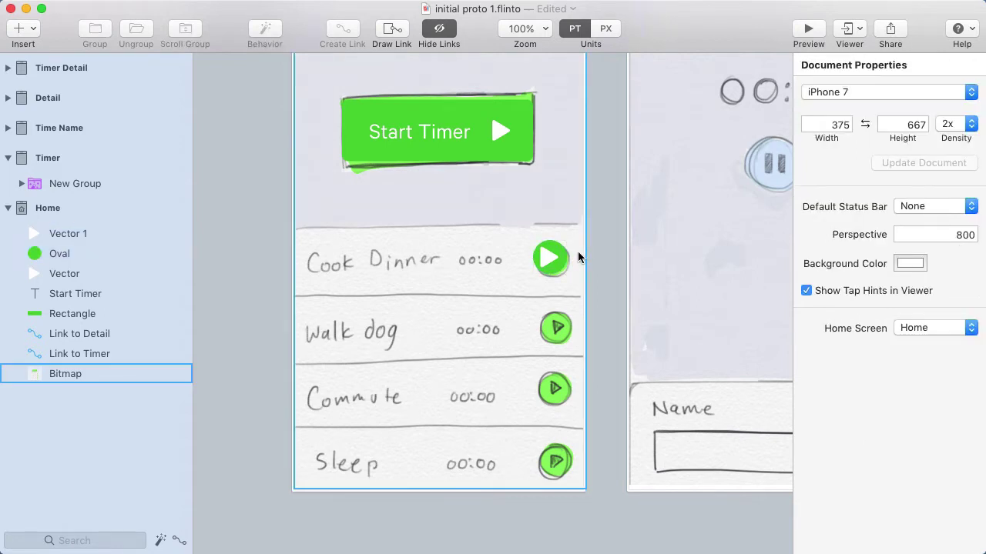
Step: Nudge the Cook Dinner play triangle three points to the right, to X 322.5, for optical centering
left_click(549, 258)
key("Right")
key("Right")
key("Right")
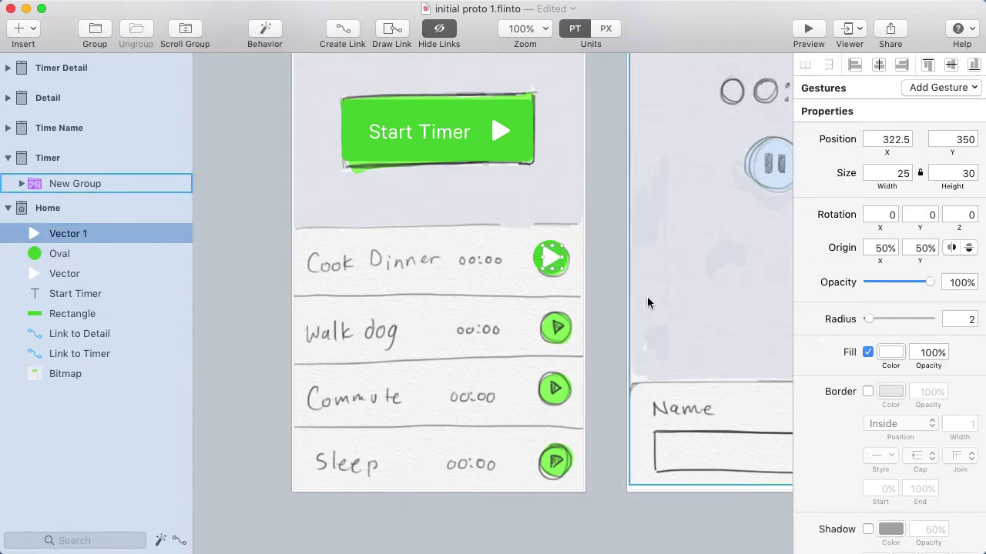
left_click(605, 260)
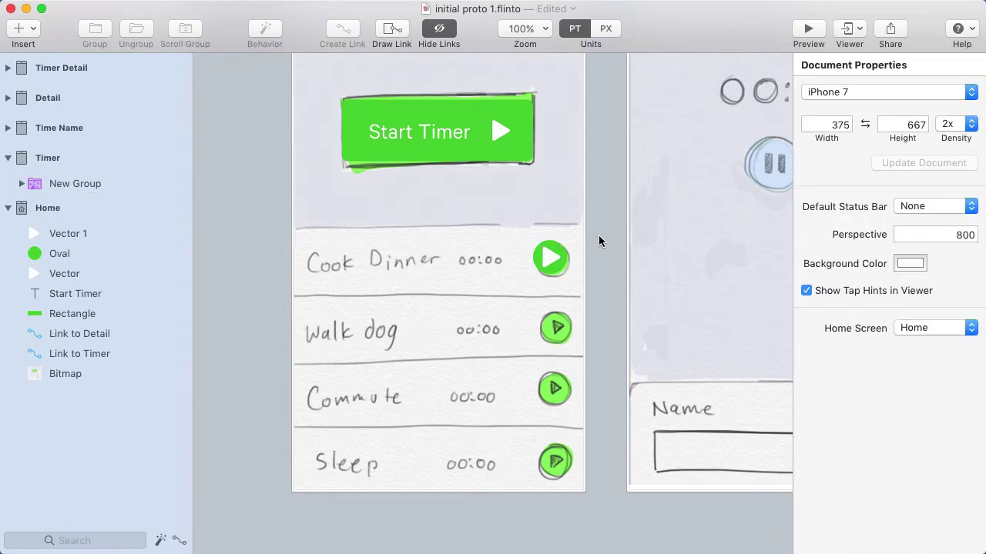
Step: Shrink the white play triangle slightly inside the Cook Dinner row's green circle
left_click(550, 255)
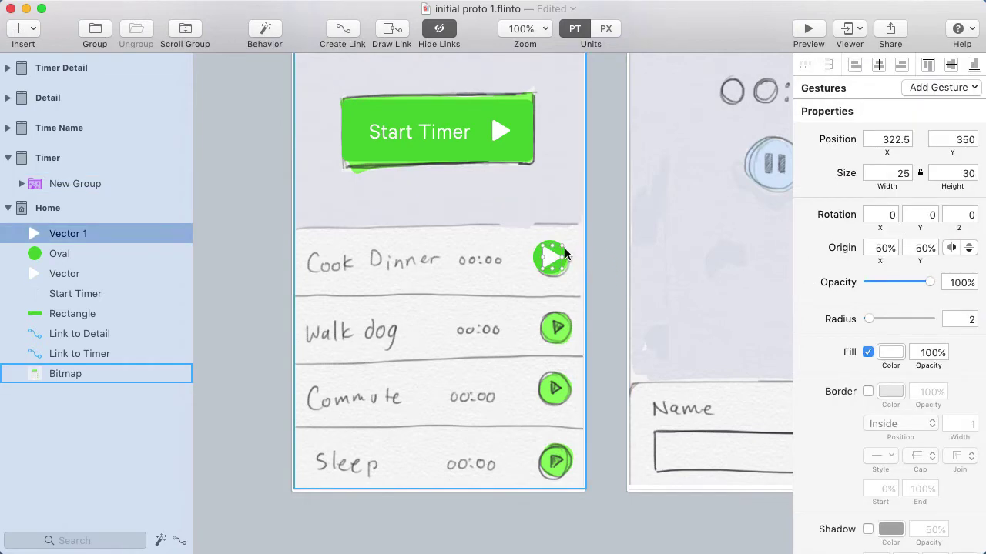
key("super+equal")
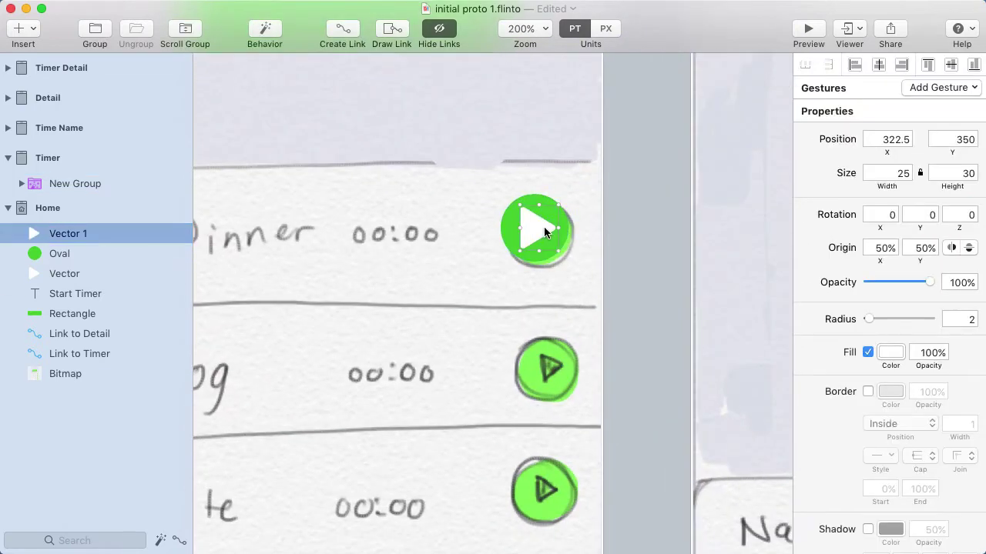
left_click_drag(557, 203, 556, 207)
key("super+minus")
Step: Group the Cook Dinner play triangle with its green circle and name the group timer circle
left_click(512, 255, "shift")
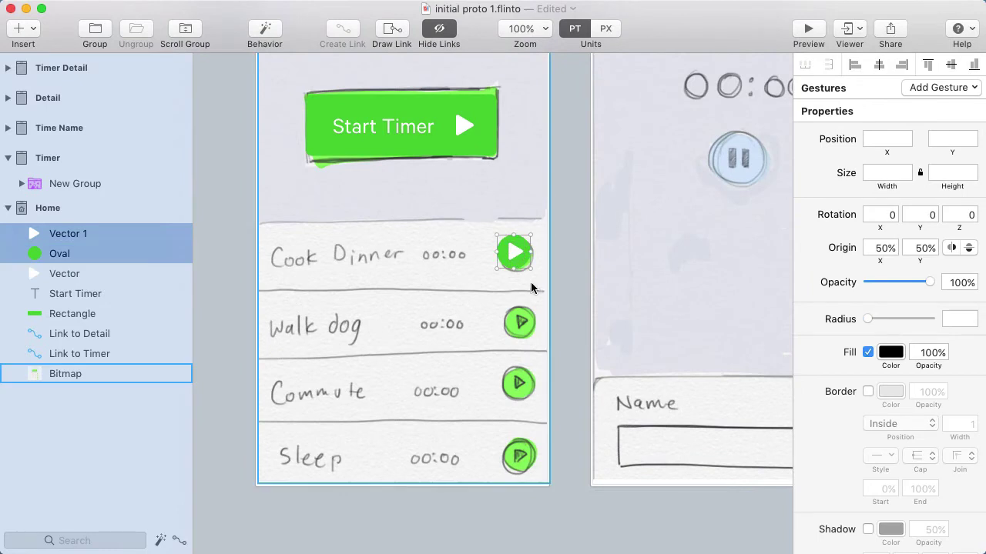
key("super+g")
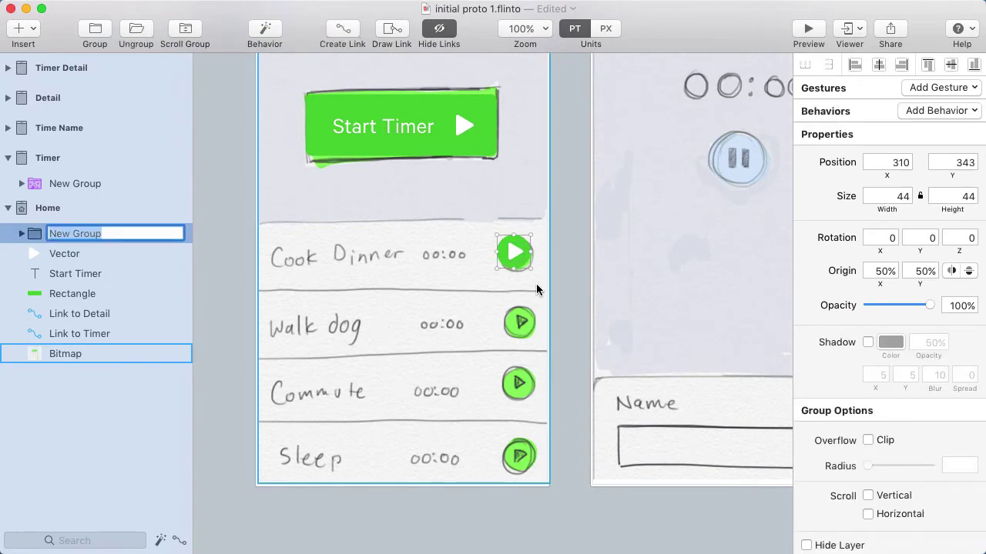
type("timer ci")
type("rcle")
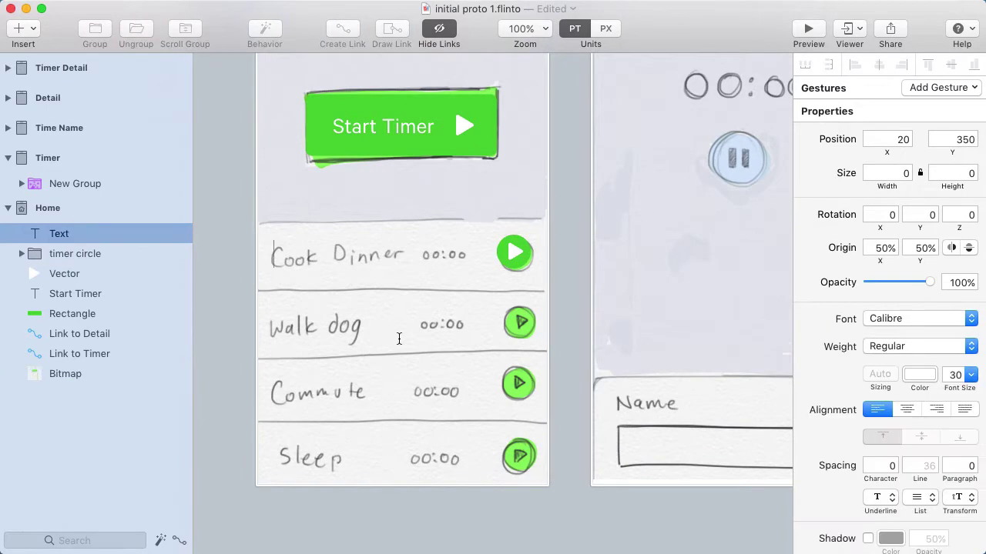
Step: Add the text "Cook Dinner" over the first sketched row's label and color it black
type("Cook Dinner")
key("super+a")
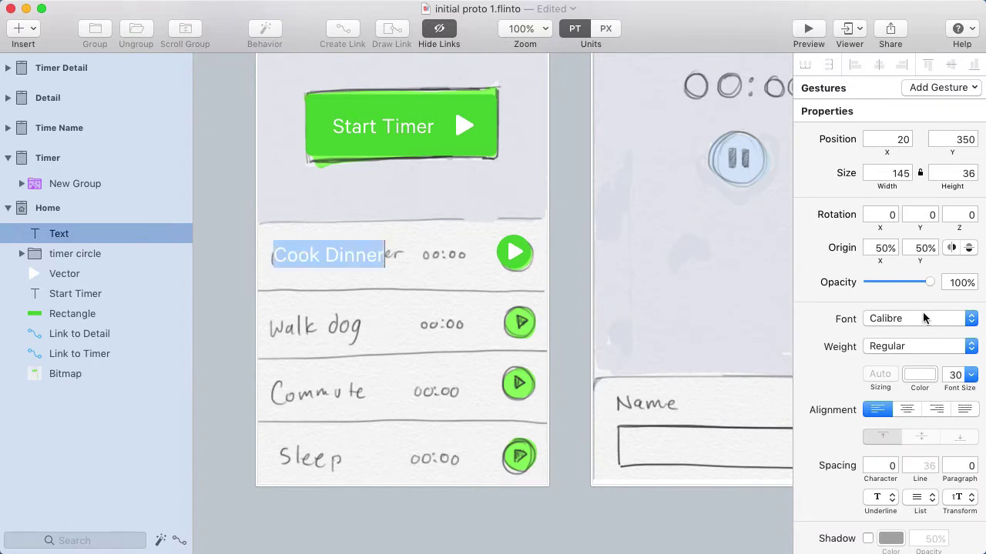
left_click(917, 377)
left_click_drag(856, 498, 827, 553)
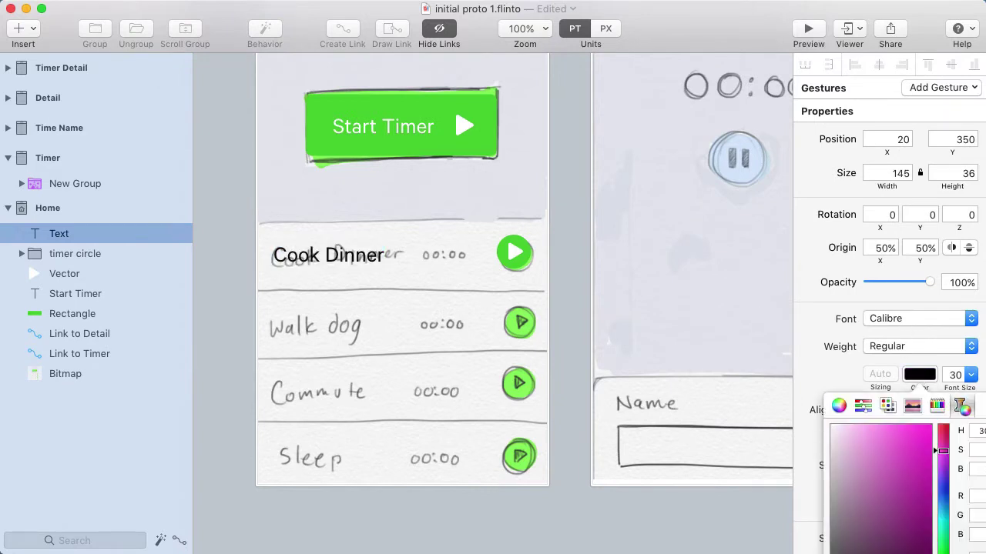
left_click(571, 219)
Step: Draw a white 375 by 90 rectangle over the Cook Dinner row and place it beneath the label and timer circle
key("r")
mouse_move(257, 222)
left_mouse_down()
mouse_move(424, 273)
mouse_move(542, 284)
mouse_move(548, 295)
left_mouse_up()
left_click(890, 352)
left_click_drag(858, 414, 710, 377)
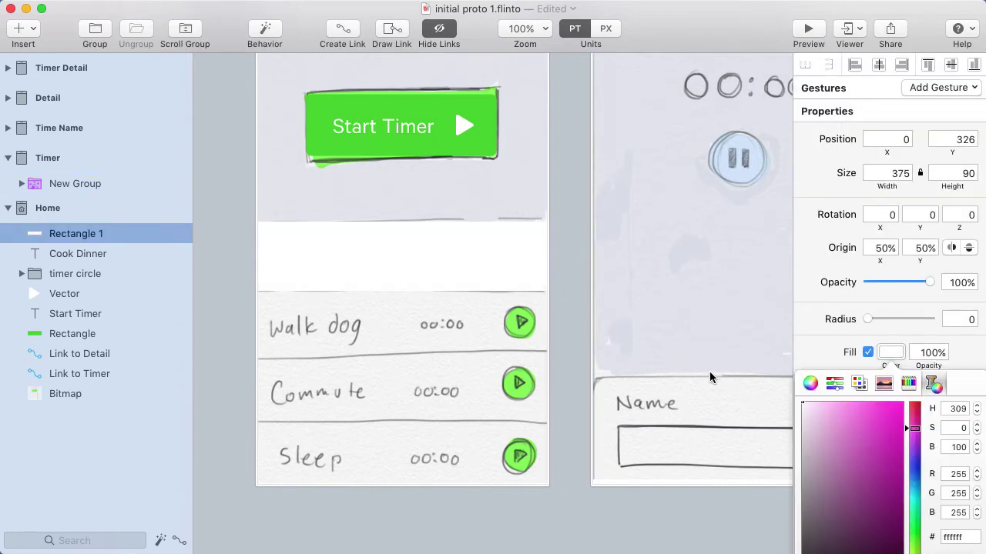
left_click(709, 375)
left_click(551, 242)
left_click_drag(74, 233, 33, 339)
Step: Align the Cook Dinner label, timer circle and white rectangle on their vertical centers
left_click(515, 253)
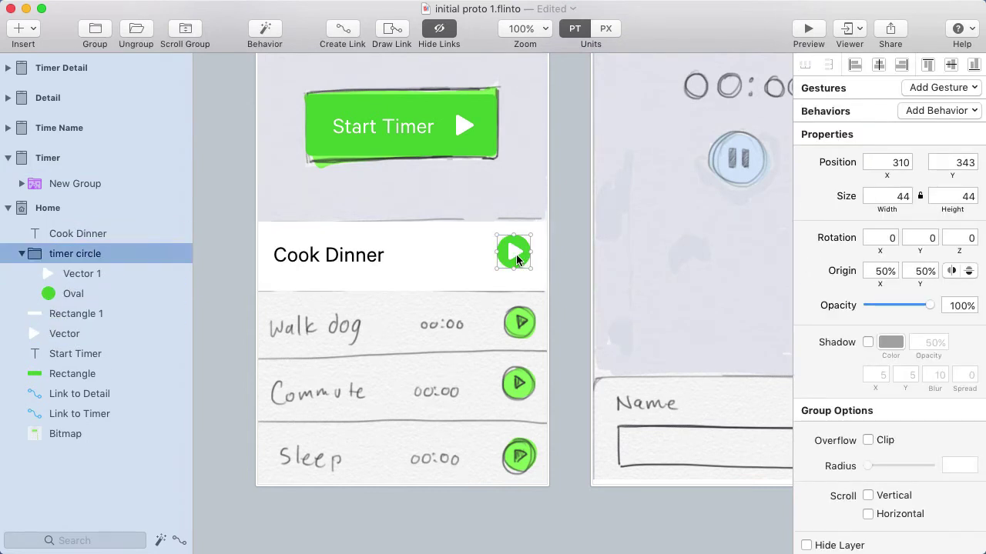
left_click(374, 258, "shift")
left_click(443, 257, "shift")
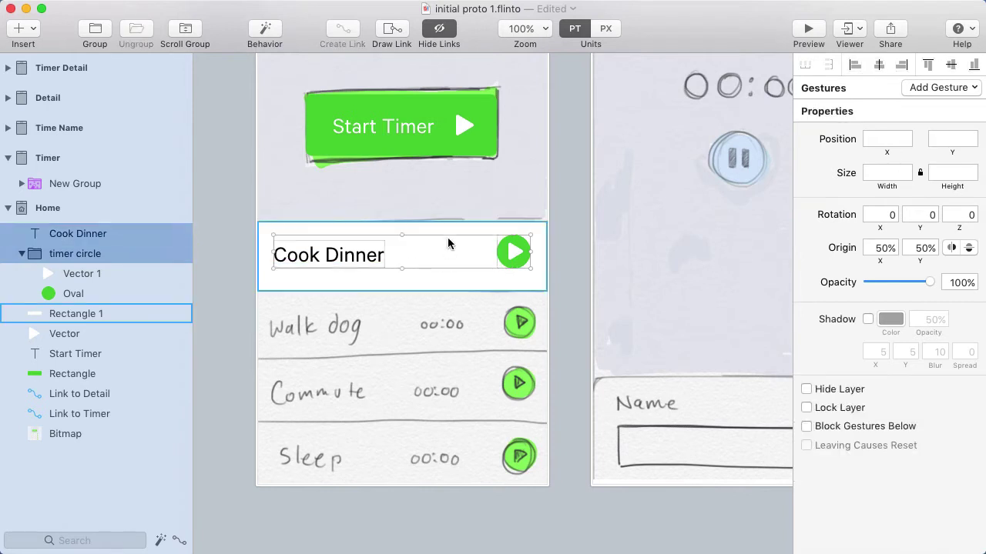
left_click(951, 66)
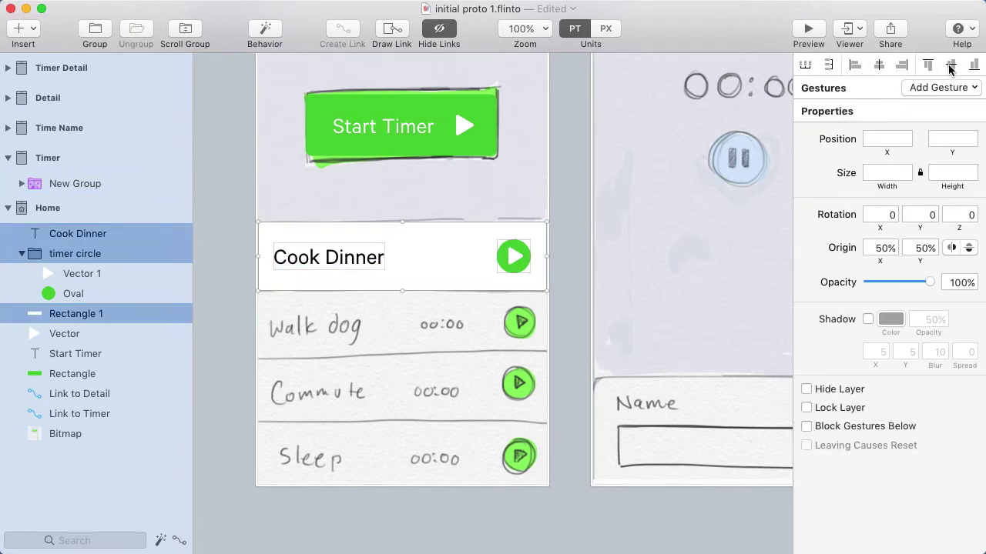
Step: Group the Cook Dinner label, timer circle and white rectangle as "Row"
key("super+g")
type("Row")
key("Return")
left_click(589, 233)
Step: Duplicate the Cook Dinner row four times, stacking the copies directly below each other at Y 416, 506, 596 and 686
left_click(431, 248)
left_click_drag(432, 251, 435, 322)
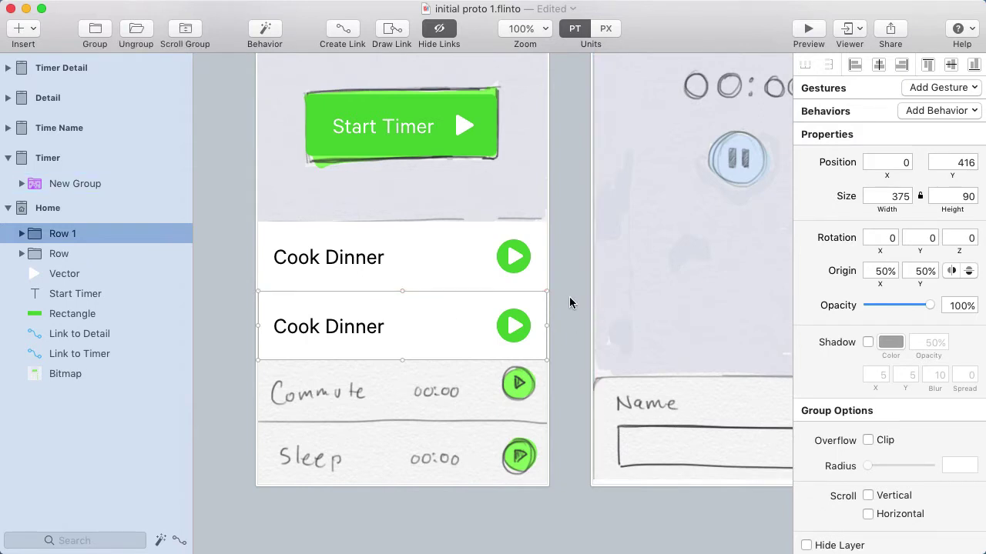
key("super+d")
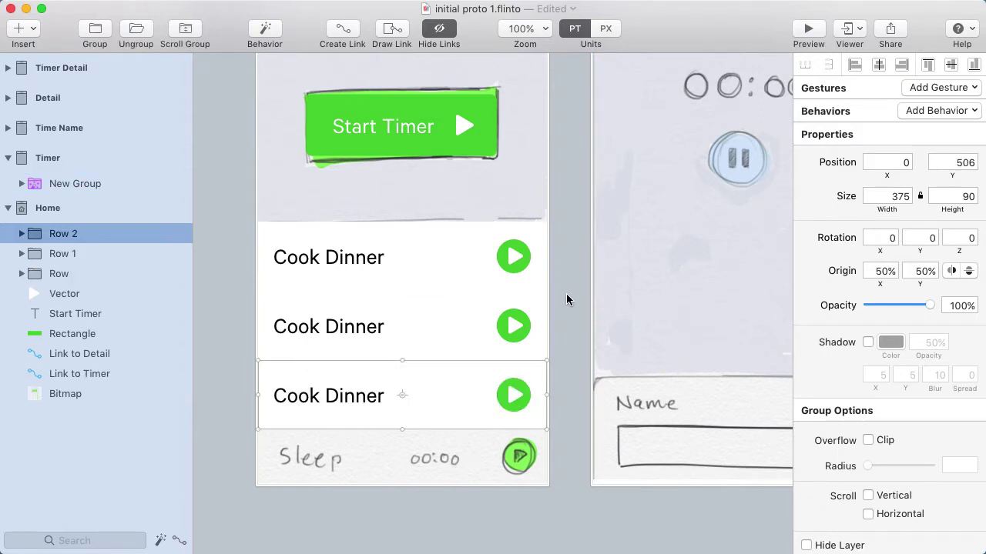
key("super+d")
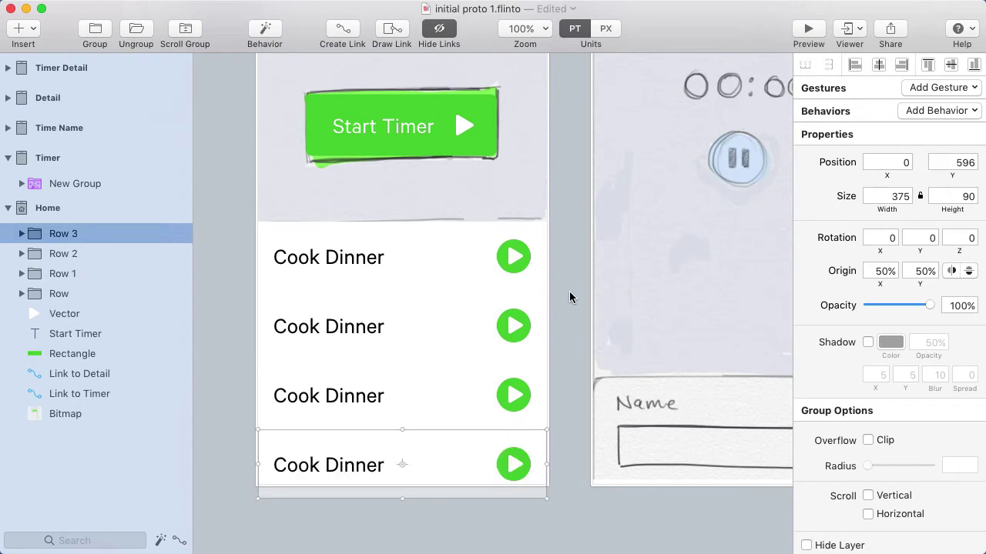
key("super+d")
scroll(569, 323, "down", 3)
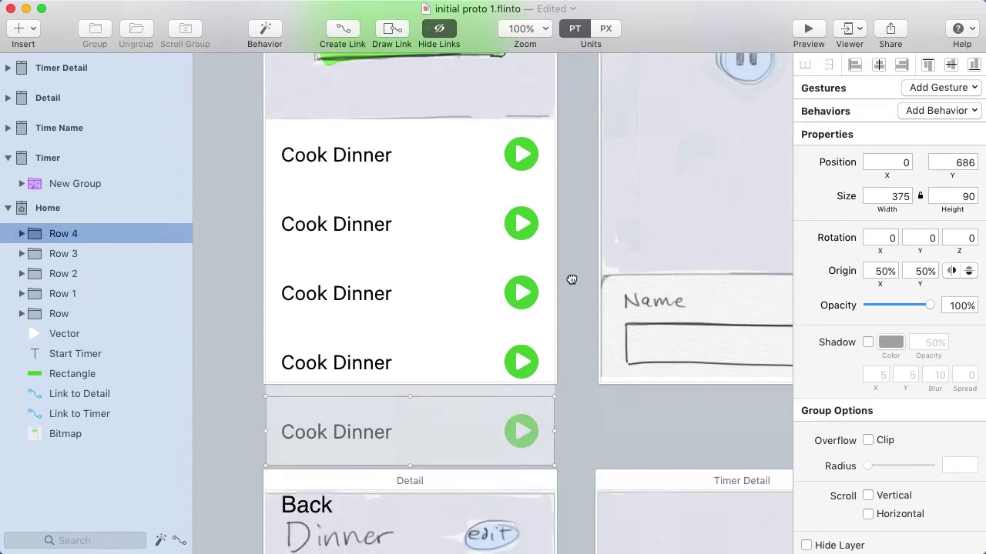
left_click(586, 389)
Step: Relabel the second, third and fourth rows as Walk the Dog, Drive to Work and Afternoon Nap
left_click(348, 236)
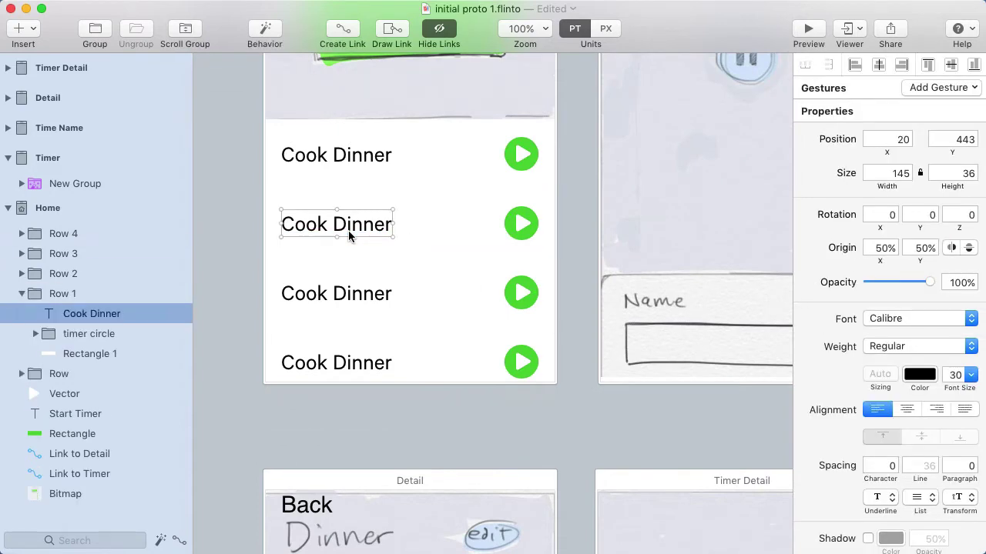
double_click(348, 234)
type("Walk the Dog")
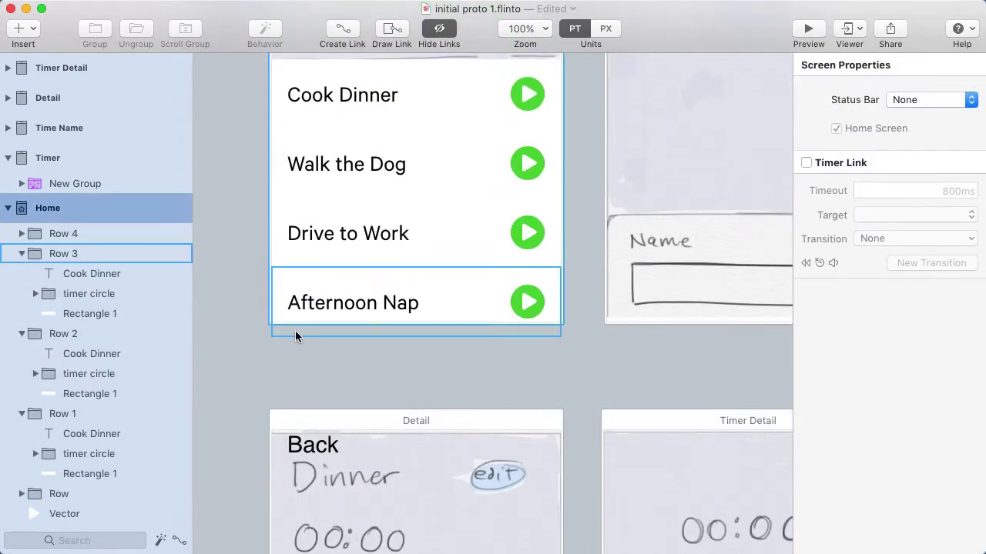
Step: Extend the Home screen downward to contain the fifth row, and relabel that row Take out Trash
left_click(267, 334)
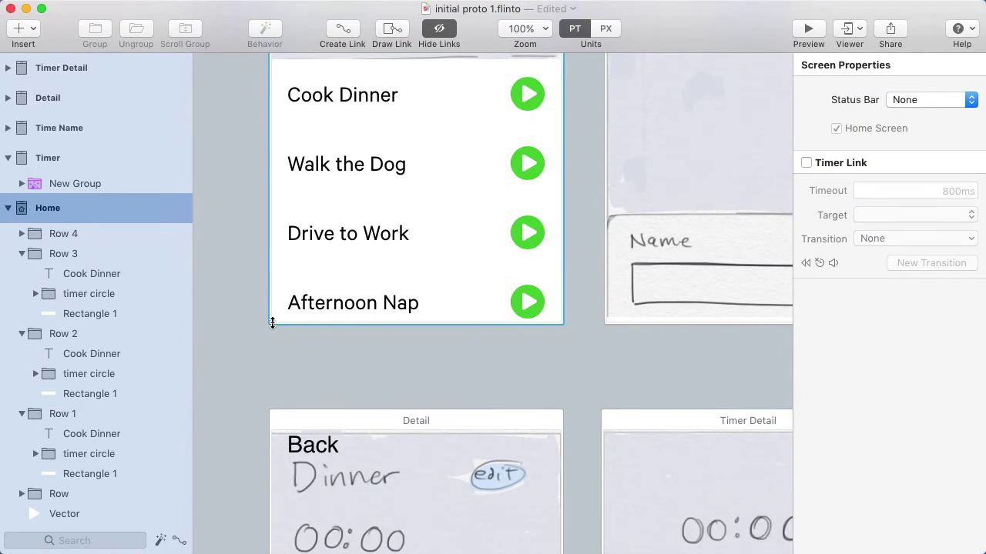
left_click_drag(272, 324, 276, 419)
left_click(226, 405)
left_click(337, 376)
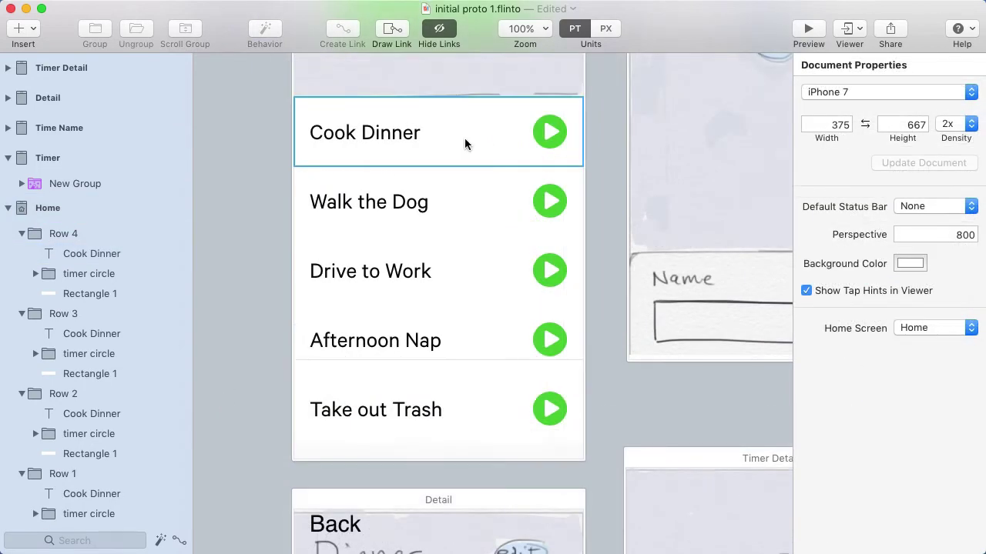
Step: Give the background rectangles of all five rows a light gray outside border with a width of 1
left_click(466, 146)
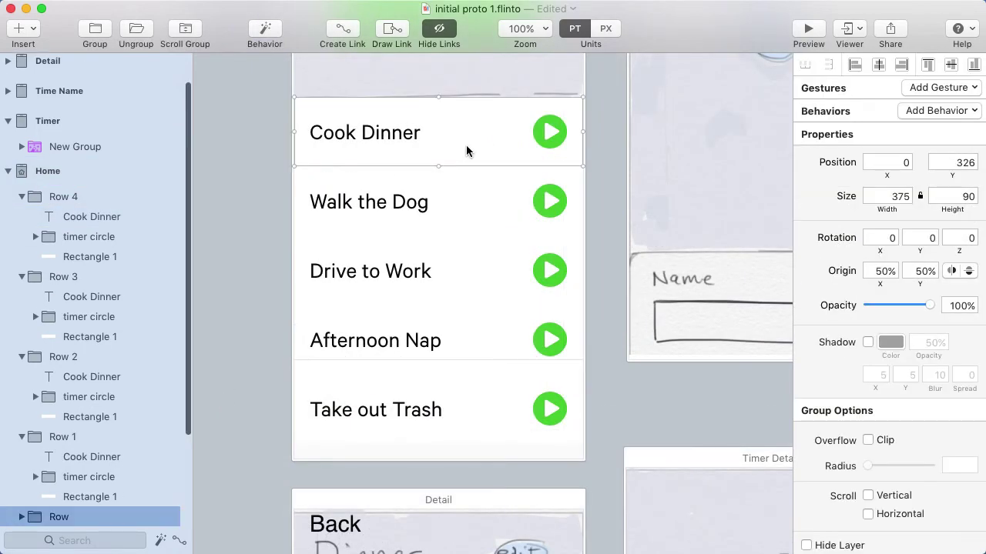
left_click(472, 187)
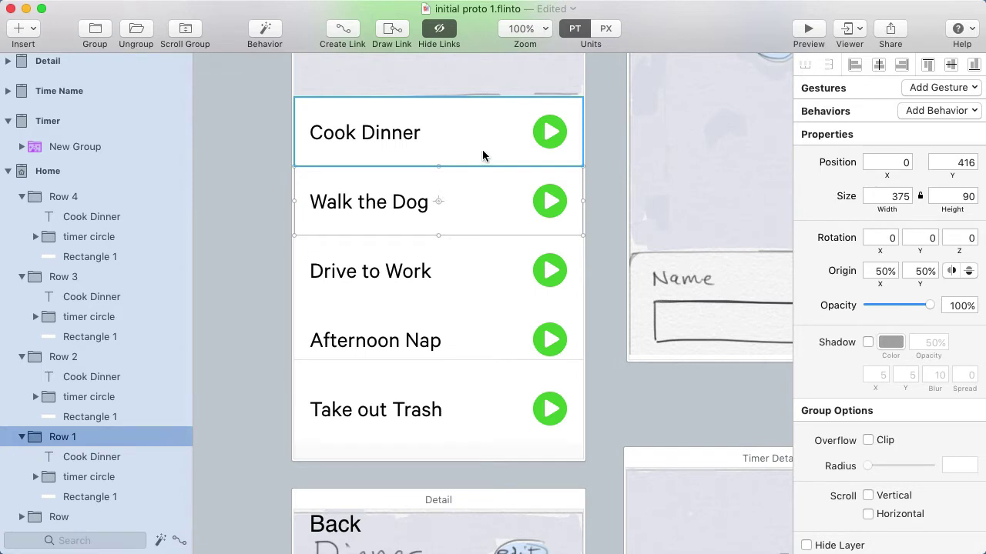
double_click(482, 154)
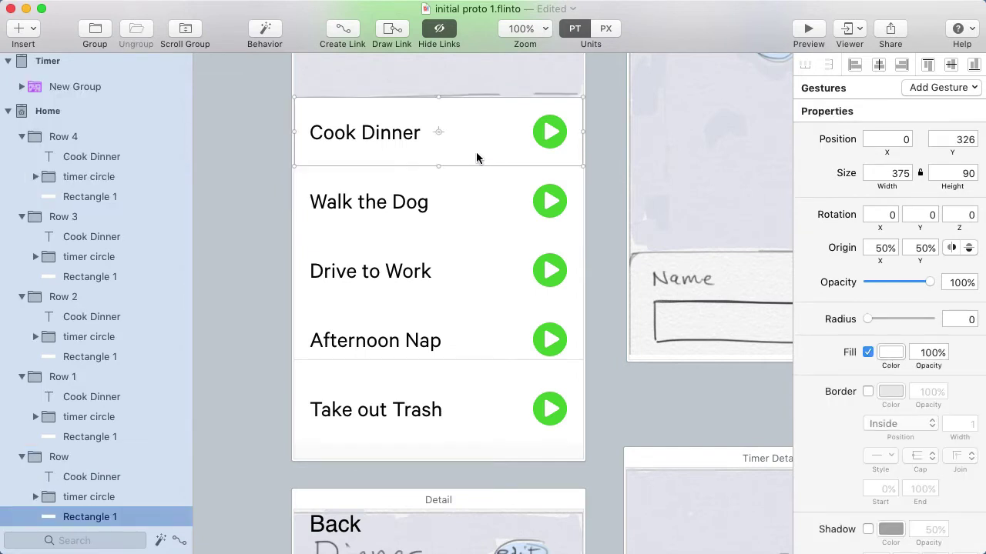
left_click(484, 196, "shift")
left_click(485, 266, "shift")
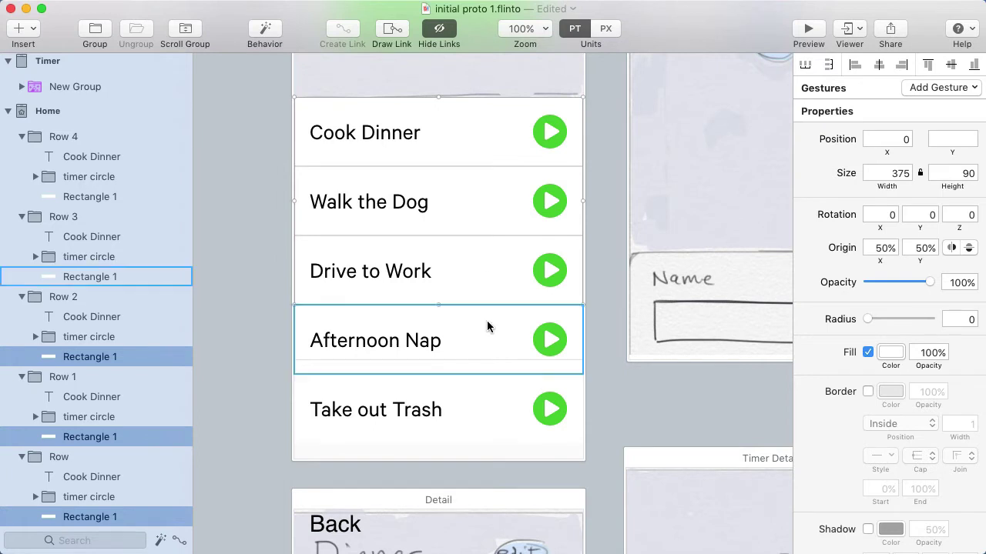
left_click(486, 329, "shift")
left_click(494, 406, "shift")
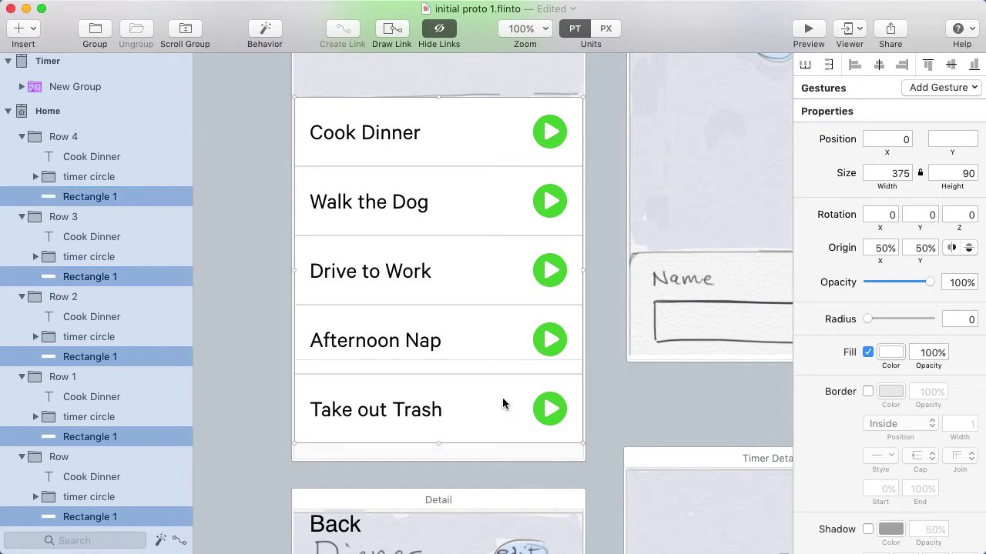
left_click(868, 393)
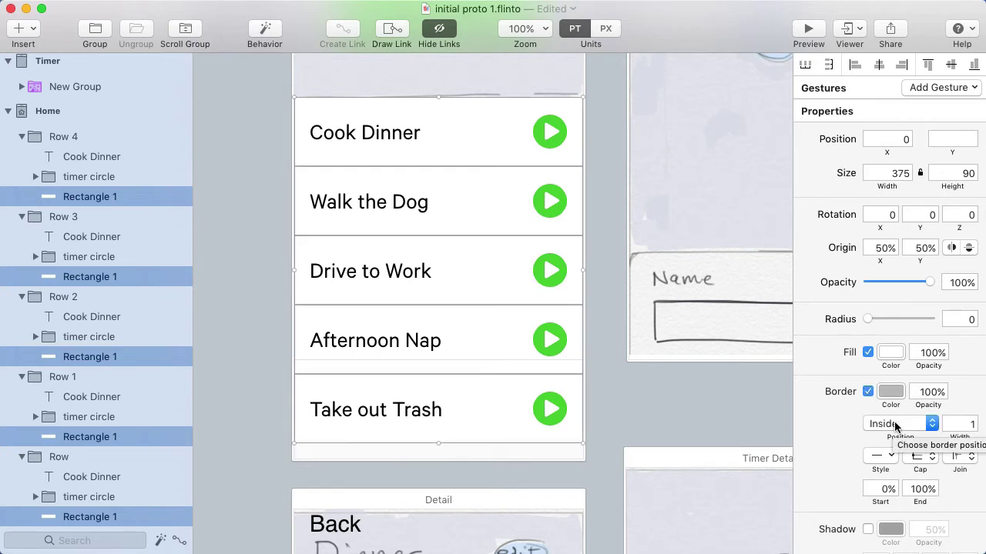
left_click(898, 424)
left_click(899, 452)
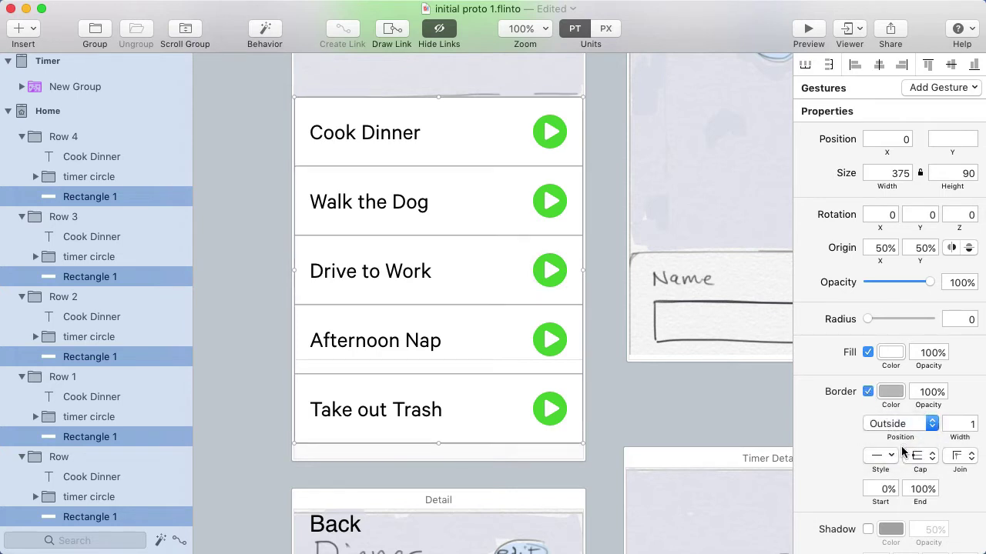
left_click(891, 392)
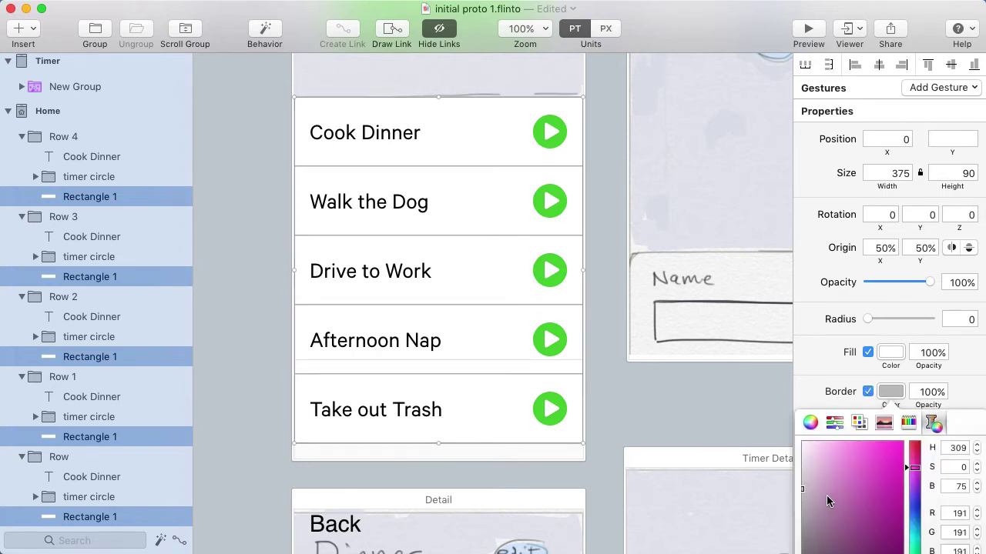
left_click(602, 176)
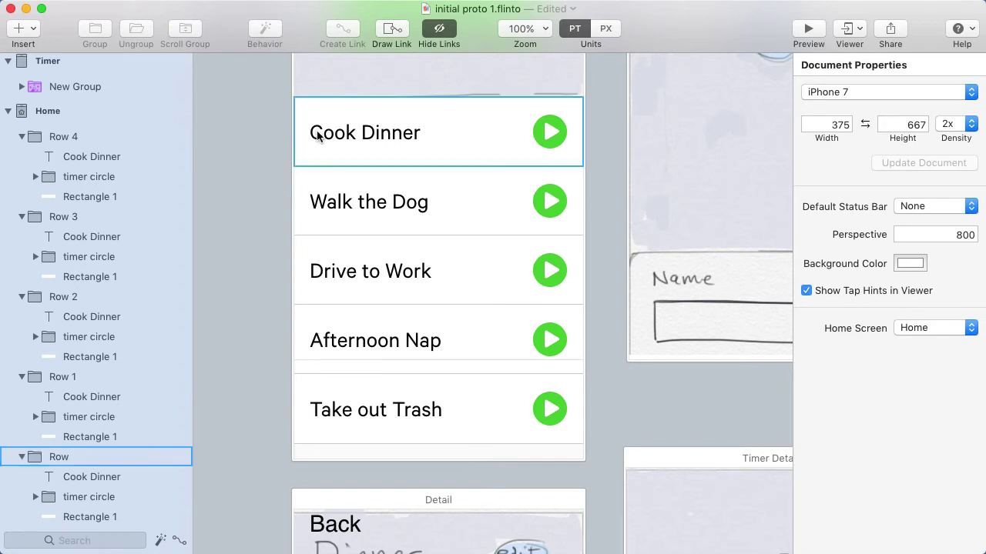
mouse_move(269, 148)
left_mouse_down()
mouse_move(272, 187)
mouse_move(281, 143)
left_mouse_up()
left_click(379, 140)
left_click(412, 200, "shift")
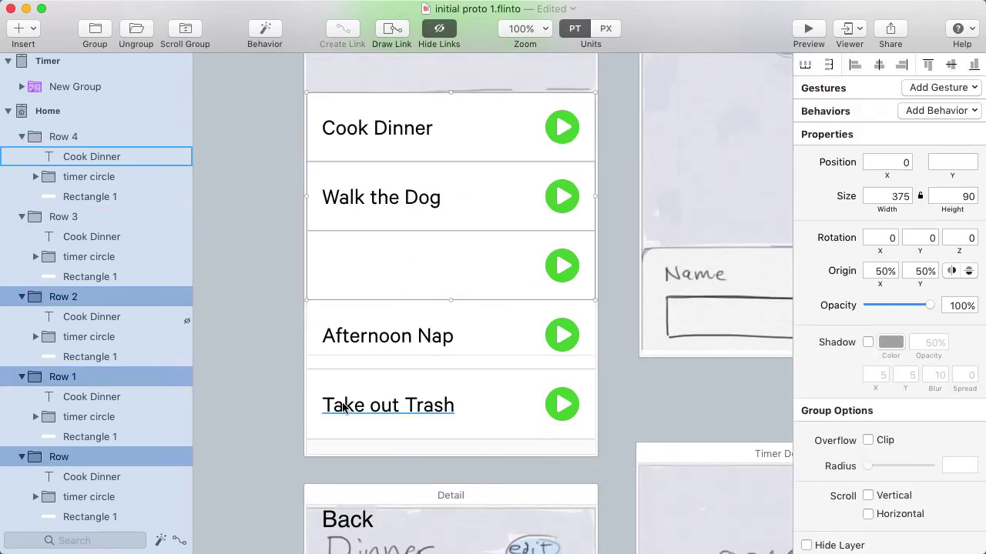
left_click(264, 341)
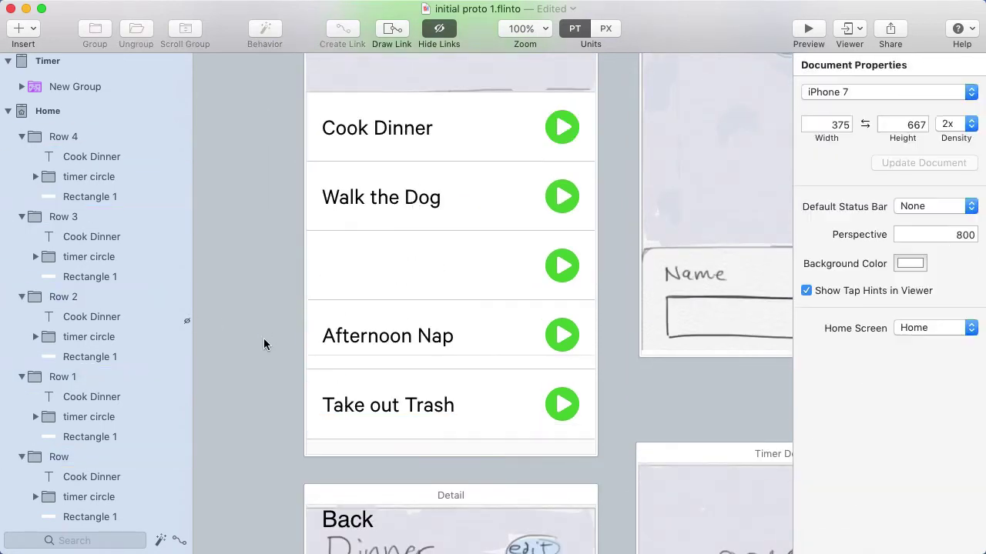
Step: Set the font size of all five row labels, from Cook Dinner to Take out Trash, to 20
left_click(372, 409)
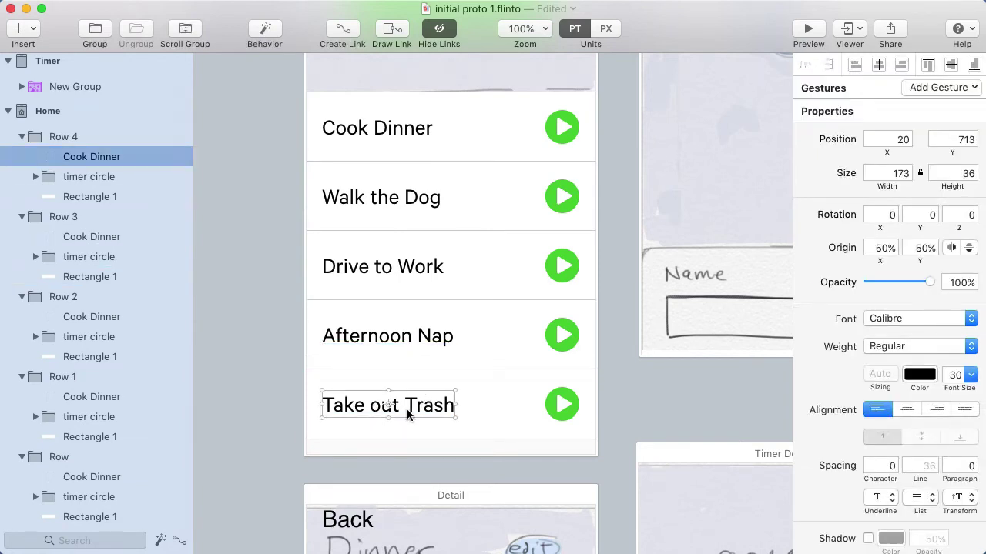
left_click(394, 341, "shift")
left_click(400, 270, "shift")
left_click(392, 204, "shift")
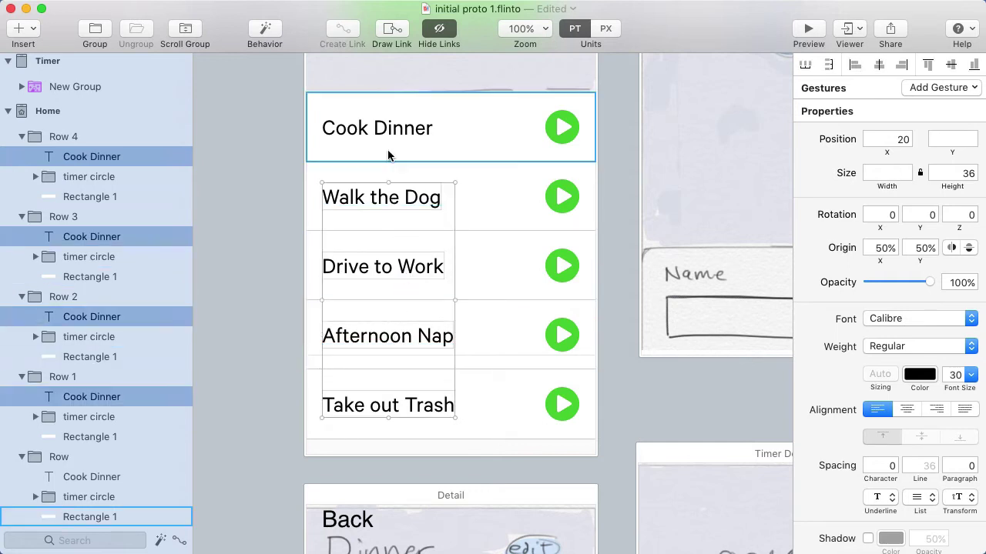
left_click(392, 129, "shift")
left_click_drag(952, 386, 945, 389)
left_click(618, 194)
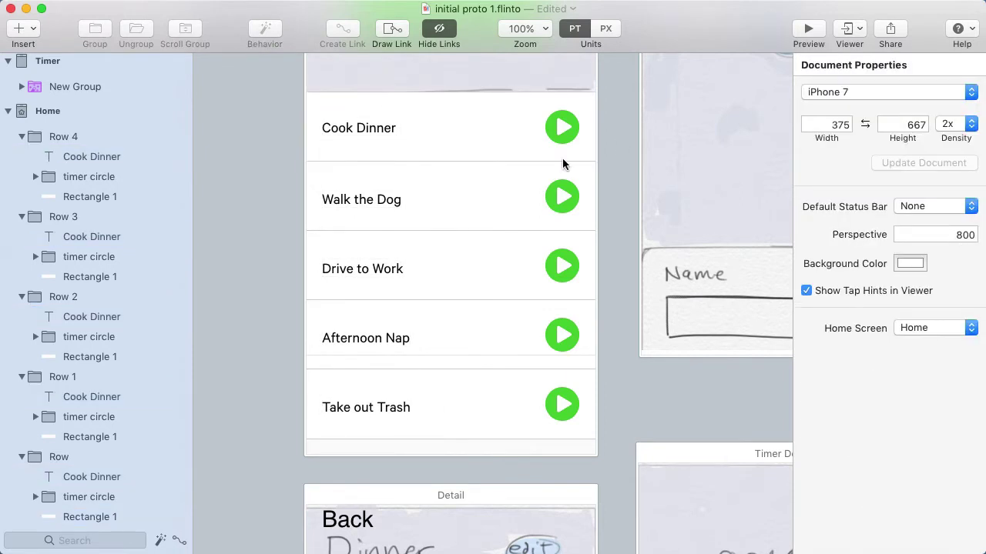
Step: Vertically center the Walk the Dog, Drive to Work, Afternoon Nap and Take out Trash labels on their row background rectangles
left_click(368, 201)
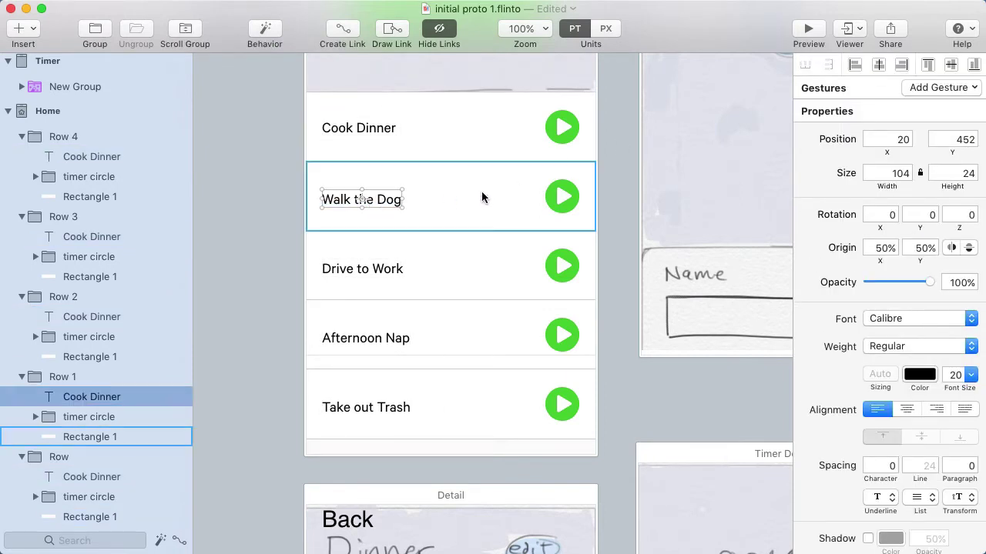
left_click(484, 194, "shift")
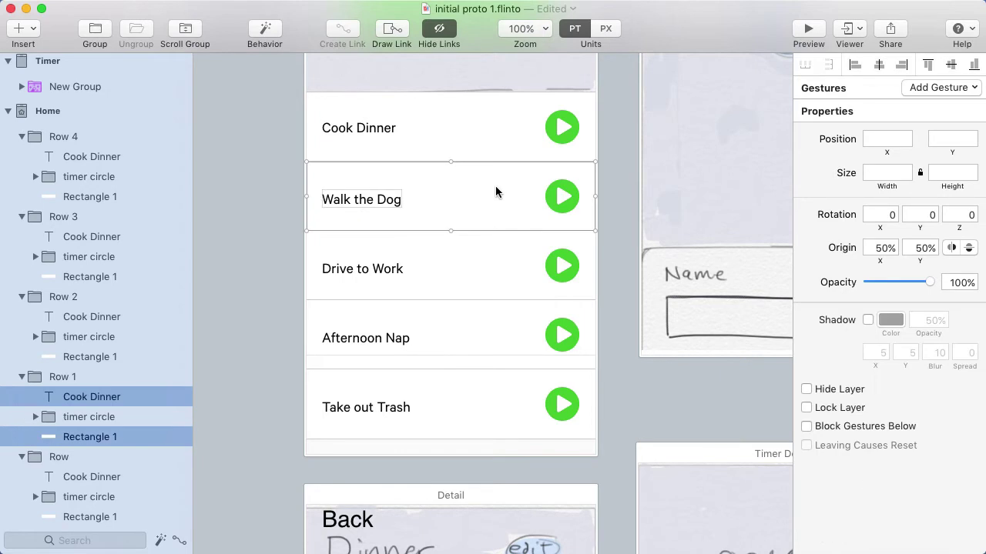
left_click(951, 67)
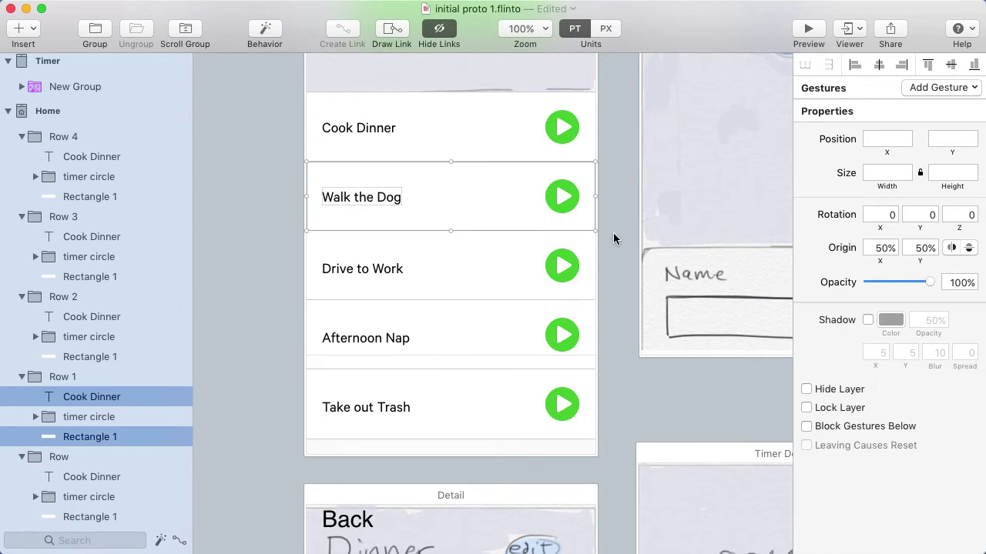
left_click(354, 271)
left_click(470, 265, "shift")
left_click(411, 334)
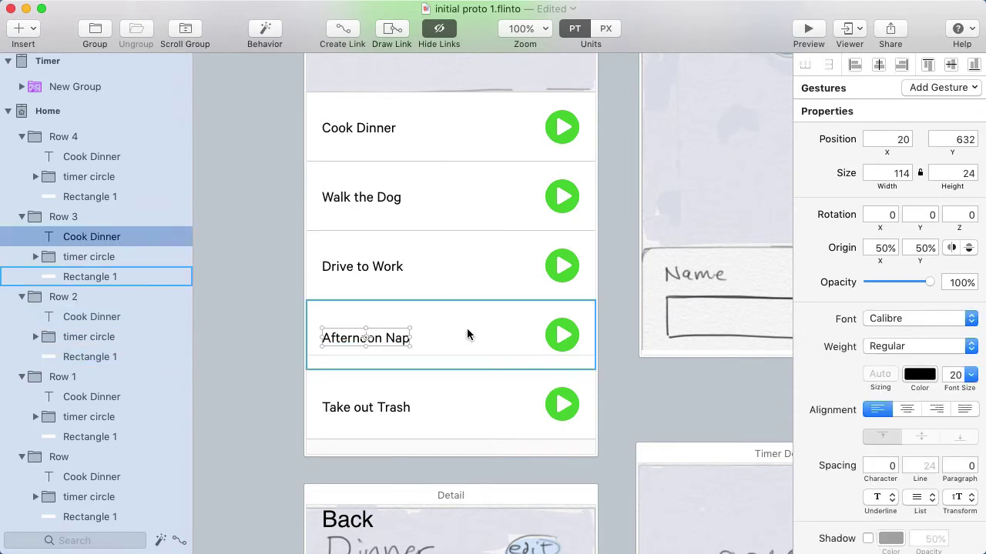
left_click(466, 331, "shift")
left_click(387, 408)
left_click(445, 401, "shift")
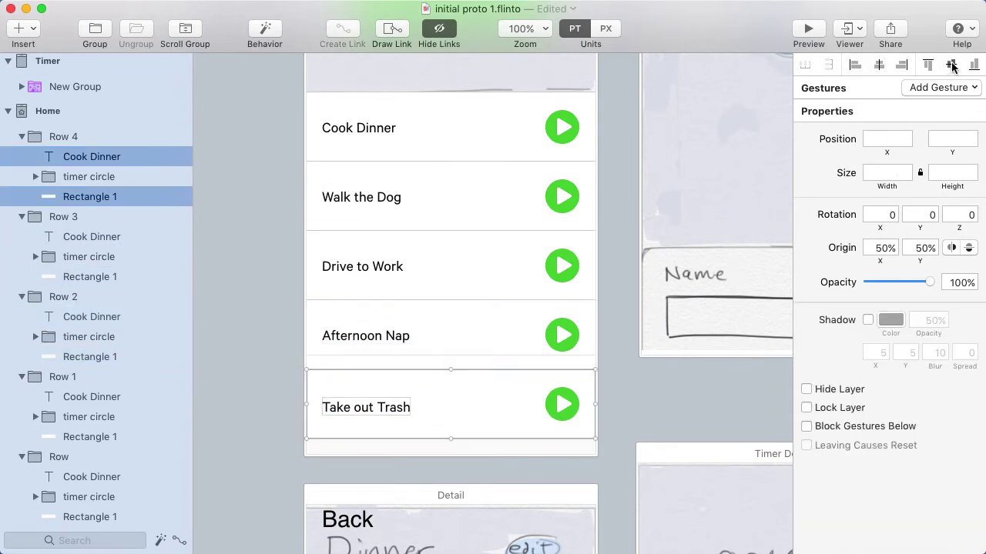
left_click(952, 67)
left_click(632, 378)
Step: Combine all five timer rows into a vertical scroll group and extend its content height to 463
left_click(415, 395)
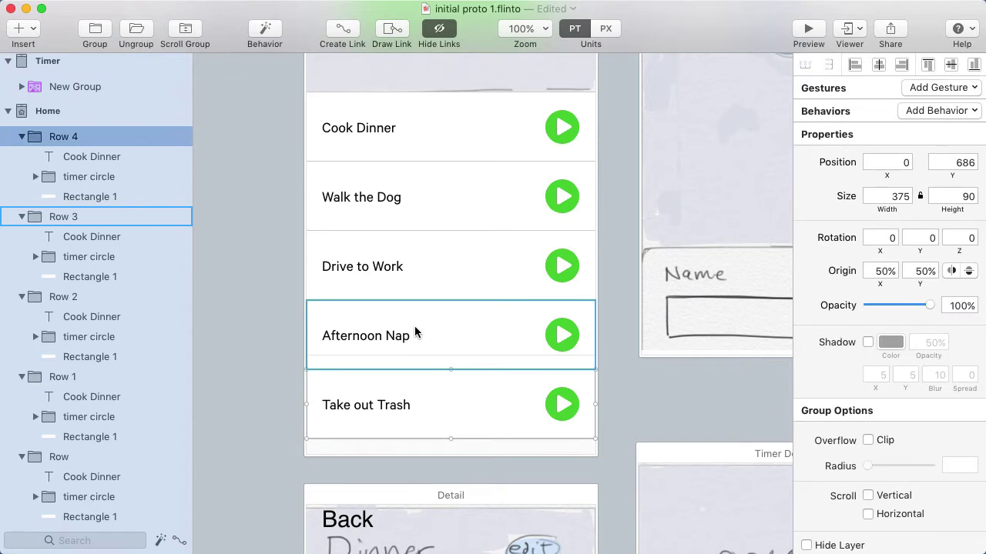
left_click(415, 332, "shift")
left_click(414, 277, "shift")
left_click(418, 206, "shift")
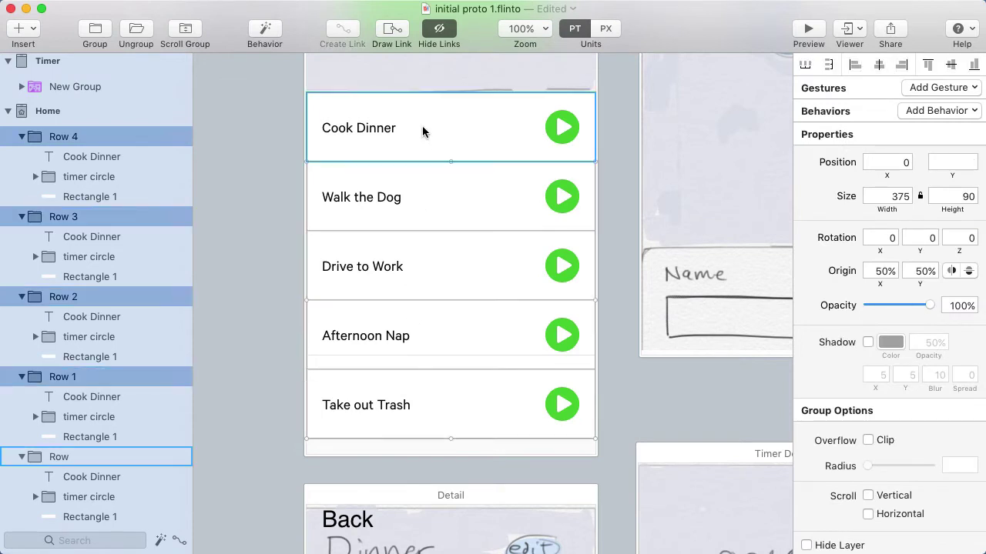
left_click(419, 130, "shift")
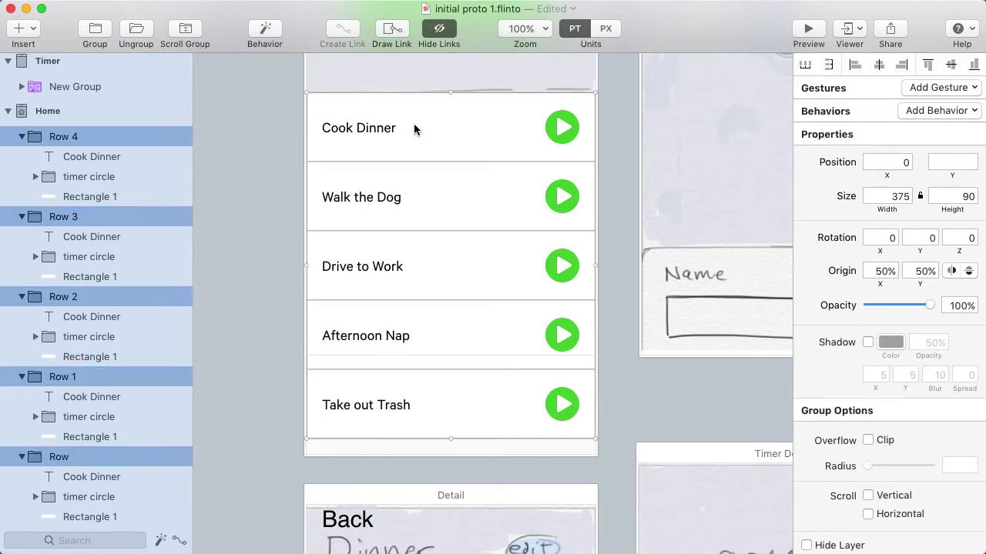
left_click(185, 31)
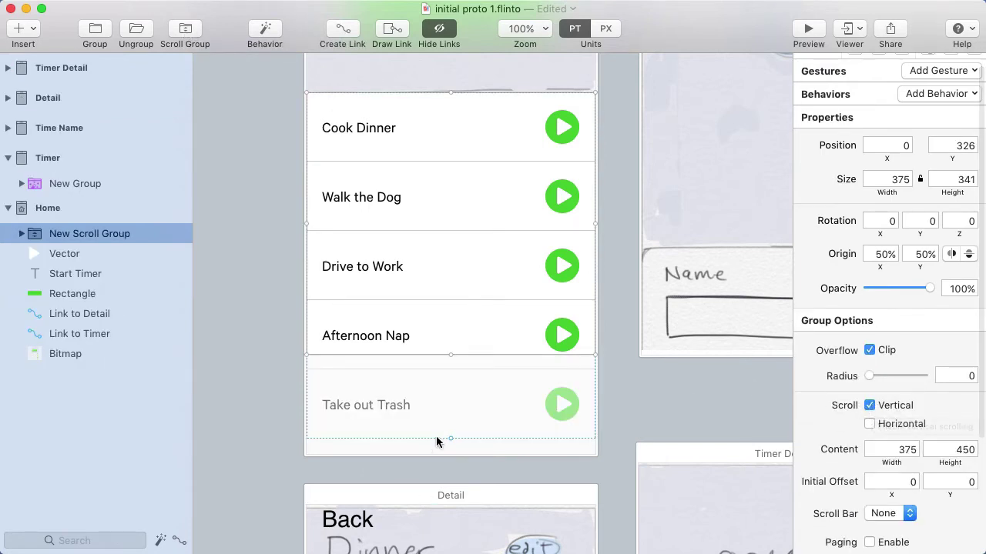
left_click_drag(451, 438, 451, 448)
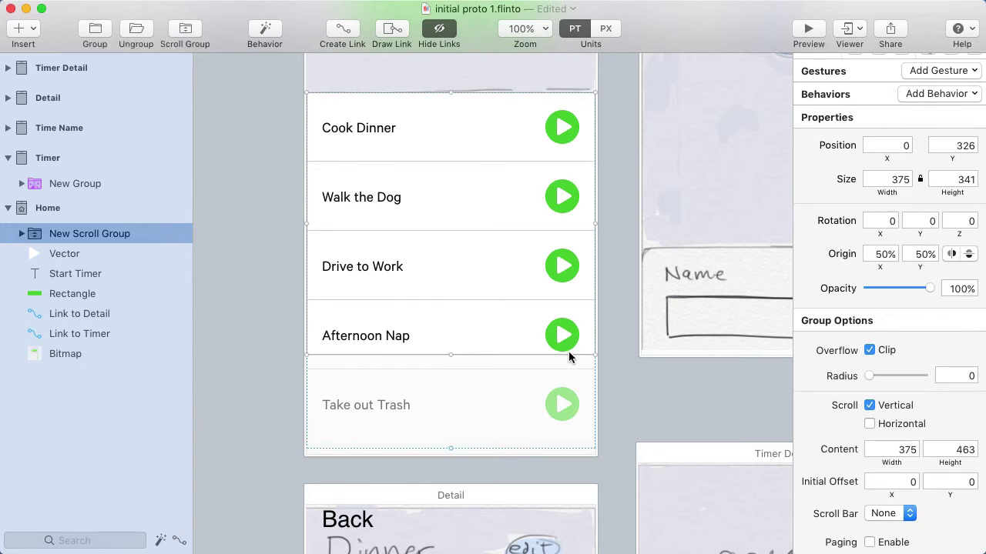
Step: Preview the Home screen and test scrolling the list of timer rows
scroll(569, 357, "up", 5)
key("Escape")
scroll(478, 215, "up", 3)
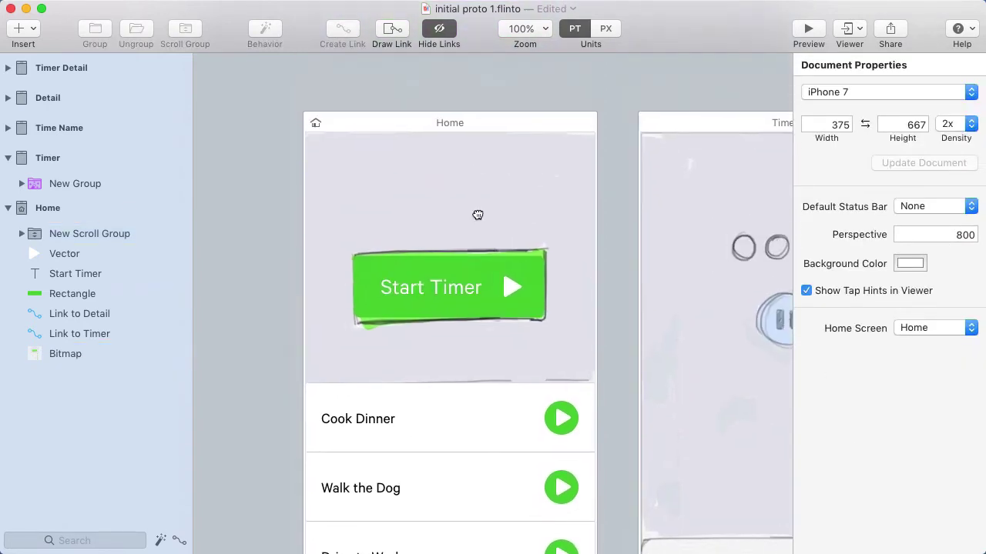
left_click(422, 124)
key("super+p")
left_click_drag(518, 303, 470, 407)
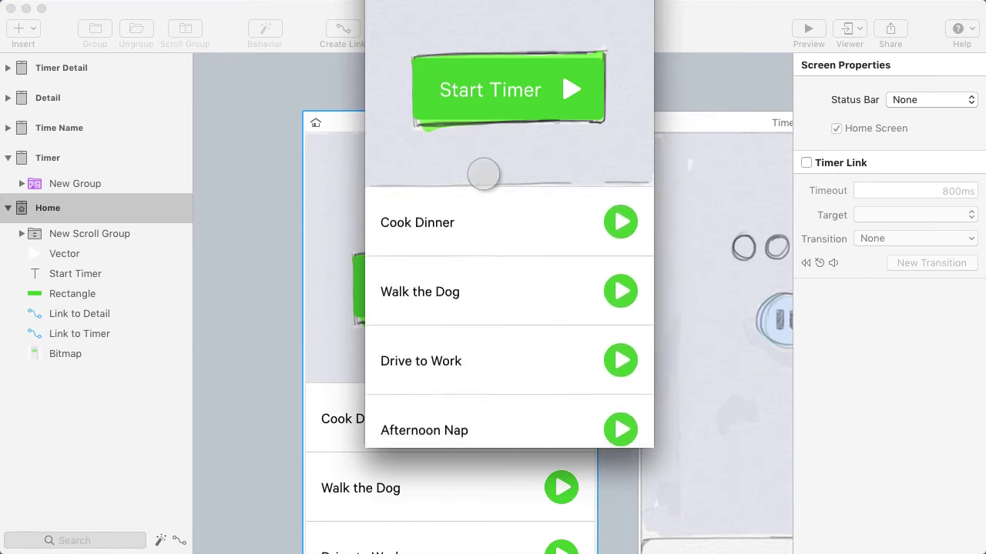
left_click_drag(498, 244, 488, 369)
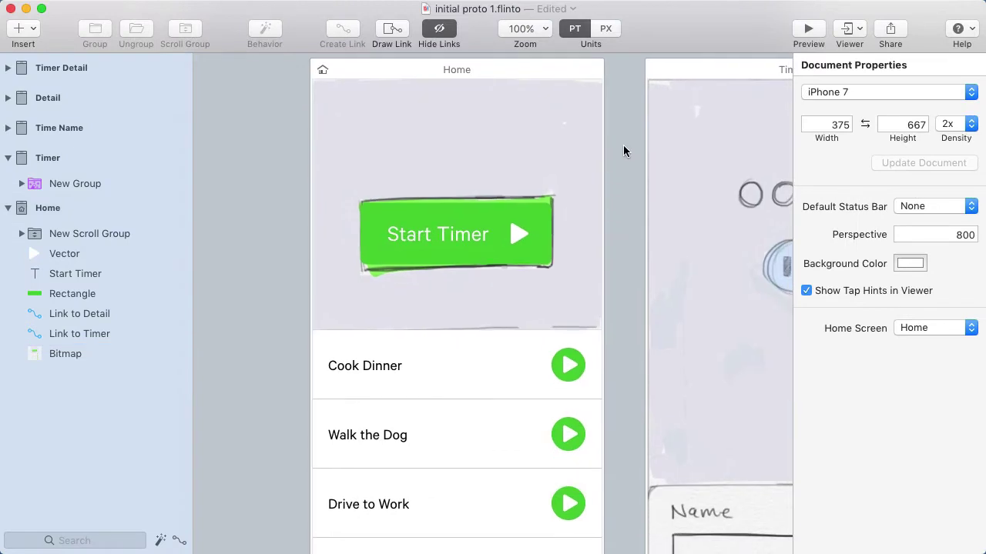
Step: Delete the sketch bitmap from the Home screen and set the document background to the pale gray sampled from the Timer sketch
left_click(501, 144)
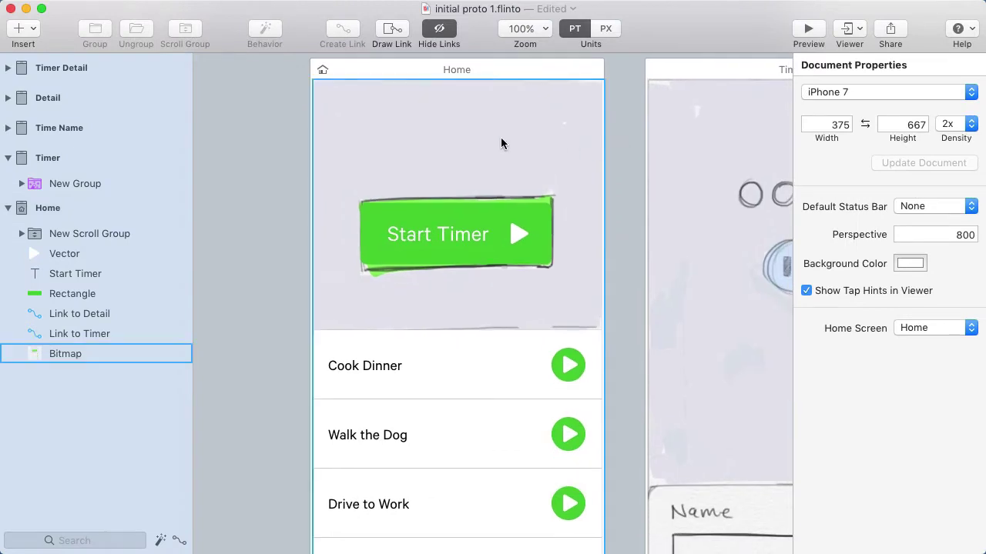
key("BackSpace")
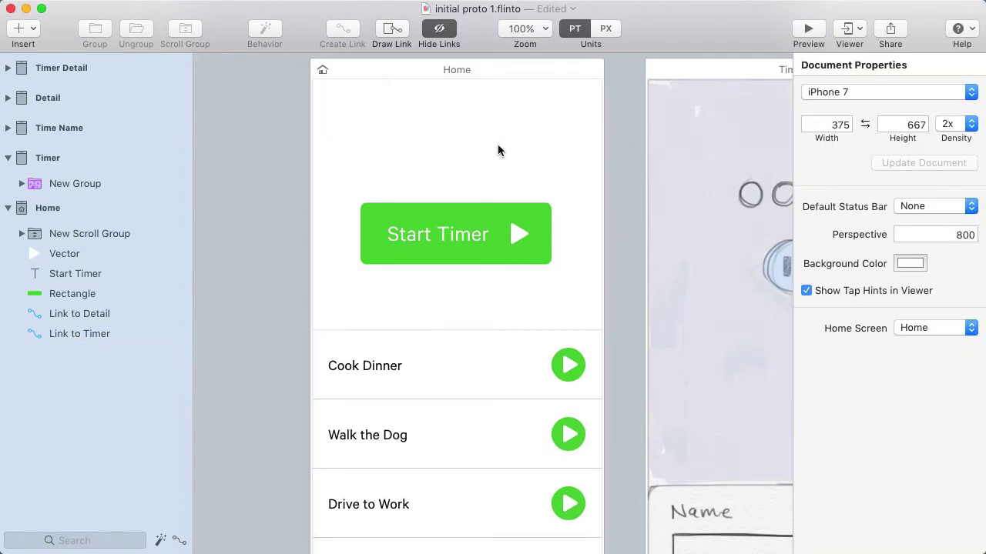
scroll(439, 154, "right", 3)
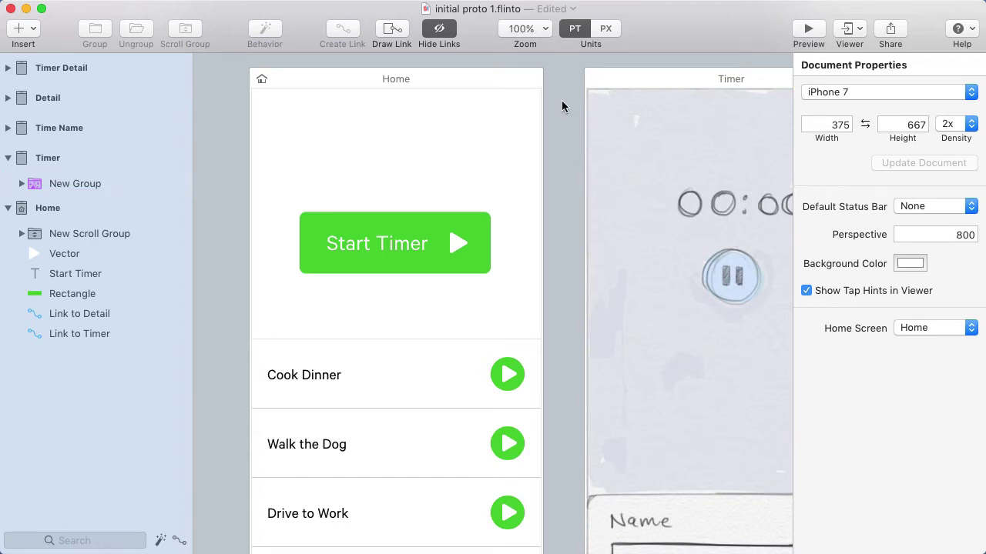
left_click(910, 264)
left_click(855, 553)
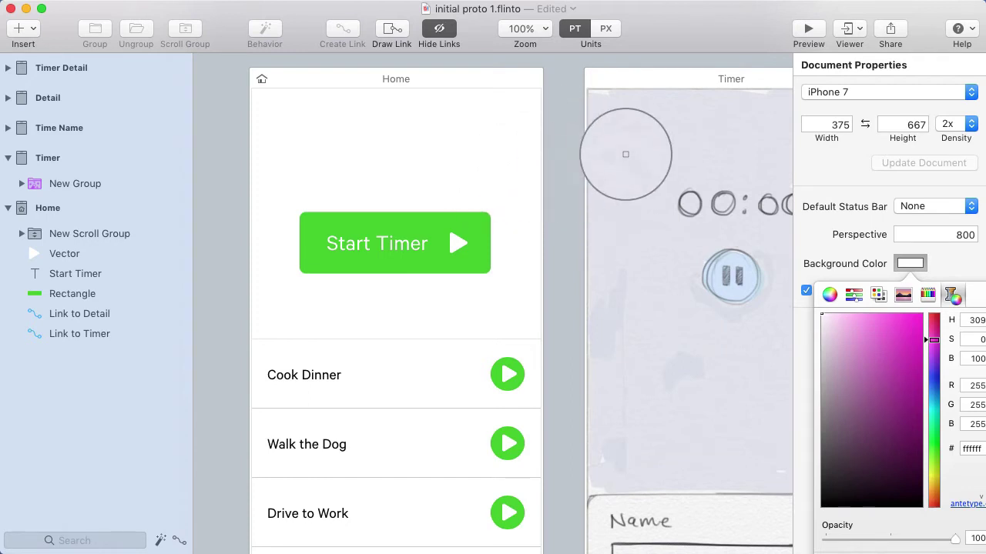
left_click(625, 156)
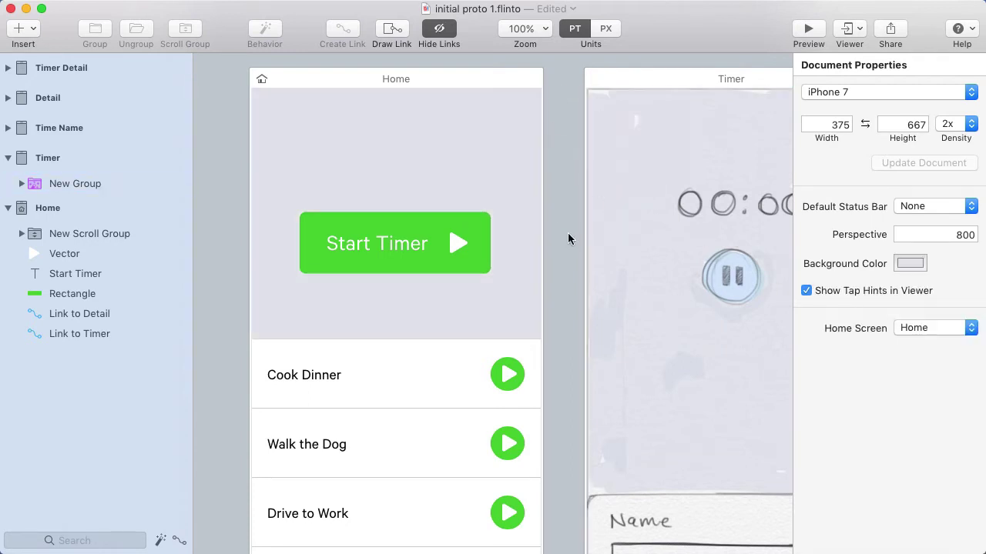
Step: Group the Start Timer rectangle, text and play icon, and name the group Timer Button
left_click_drag(567, 236, 477, 221)
key("super+g")
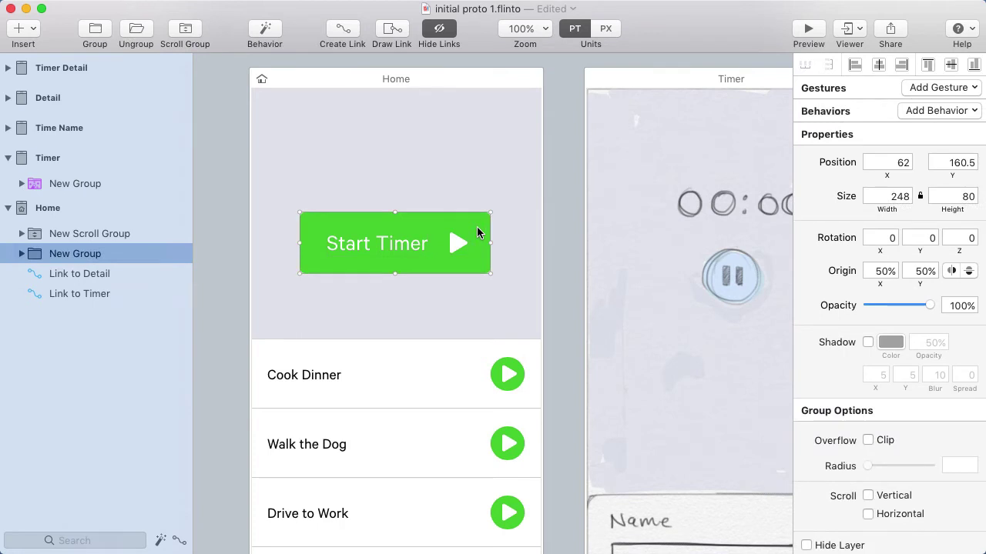
key("Return")
type("Button")
key("Return")
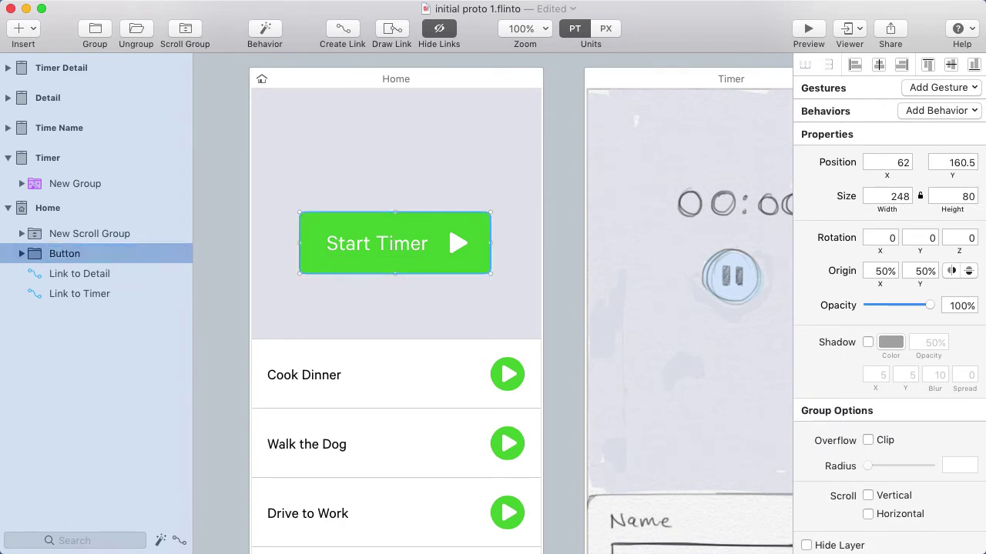
key("Return")
type("Timer Button")
key("Return")
Step: Rename the scroll group of timer rows as Timers Scroll Group
left_click(90, 234)
key("Return")
type("Timers Scroll Group")
key("Return")
Step: Move the Start Timer button up to a Y position of 118 and shorten the Home screen to the Timer screen's height
left_click_drag(426, 244, 427, 196)
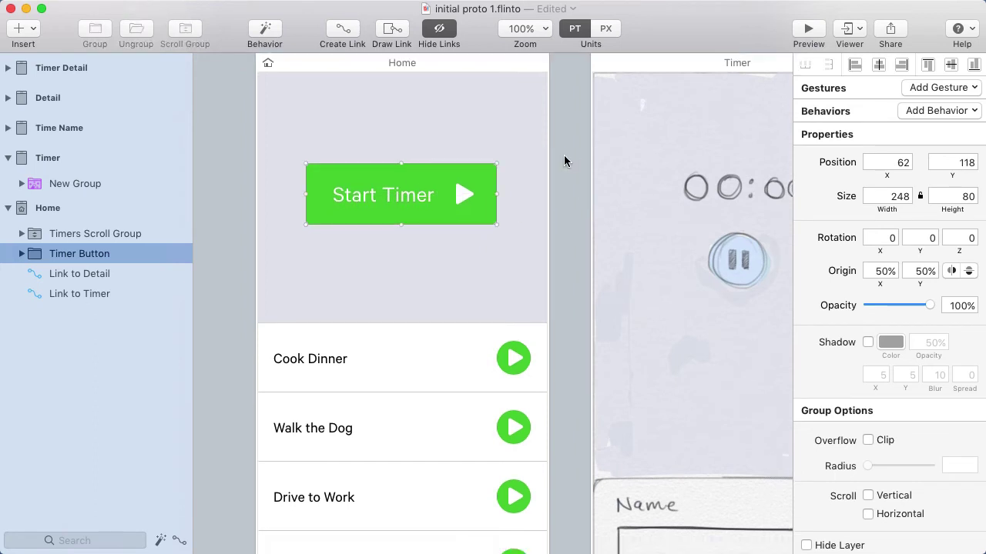
left_click(566, 155)
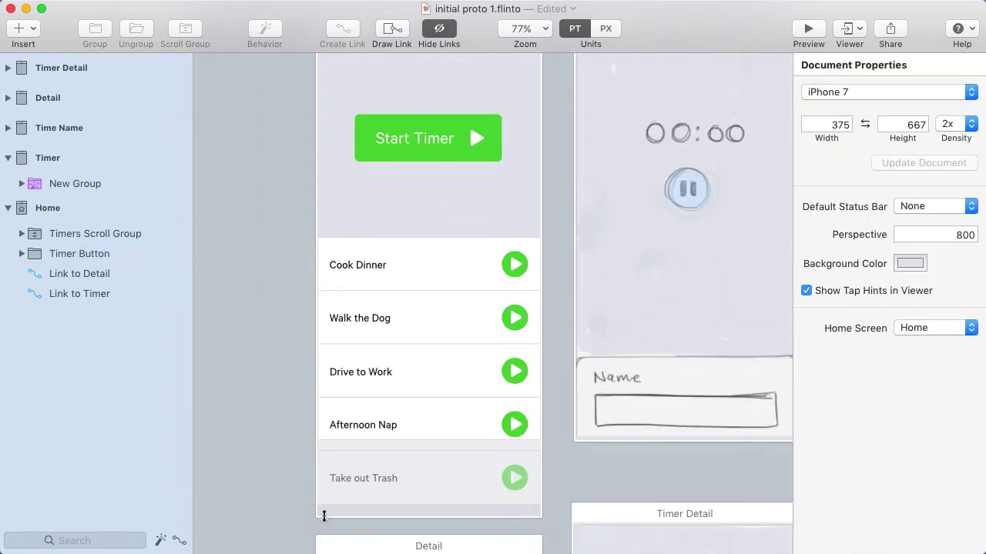
left_click_drag(323, 516, 326, 432)
left_click(288, 253)
scroll(275, 290, "up", 4)
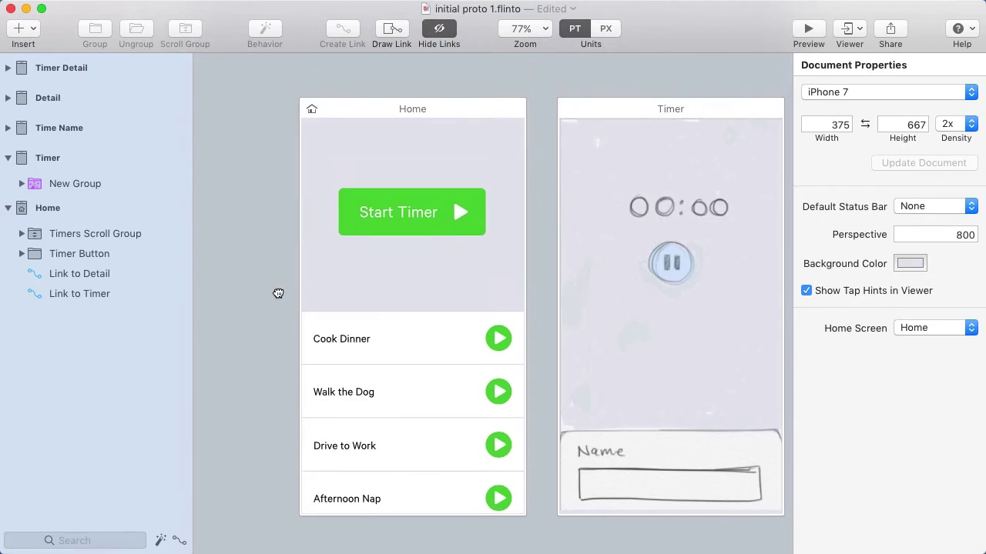
Step: Add the text 00:00:00 at font size 57 over the sketched time on the Timer screen and center it horizontally
scroll(240, 284, "right", 4)
left_click_drag(233, 277, 220, 275)
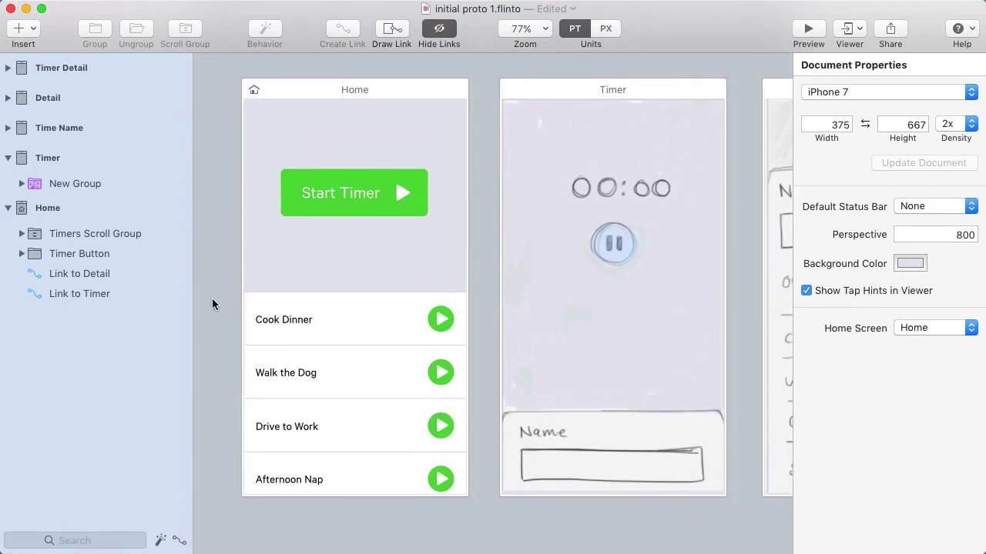
scroll(516, 288, "right", 5)
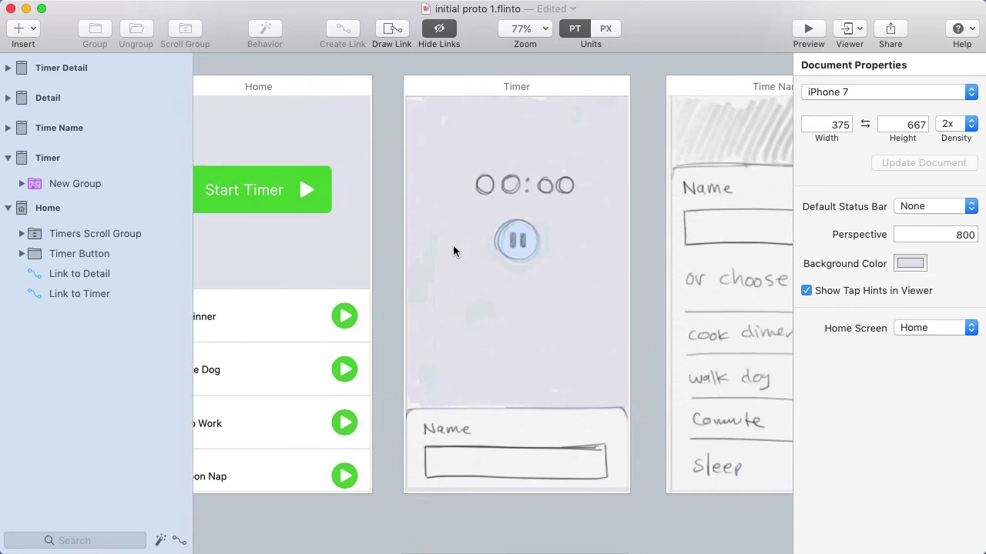
left_click(463, 191)
type("00:00:00")
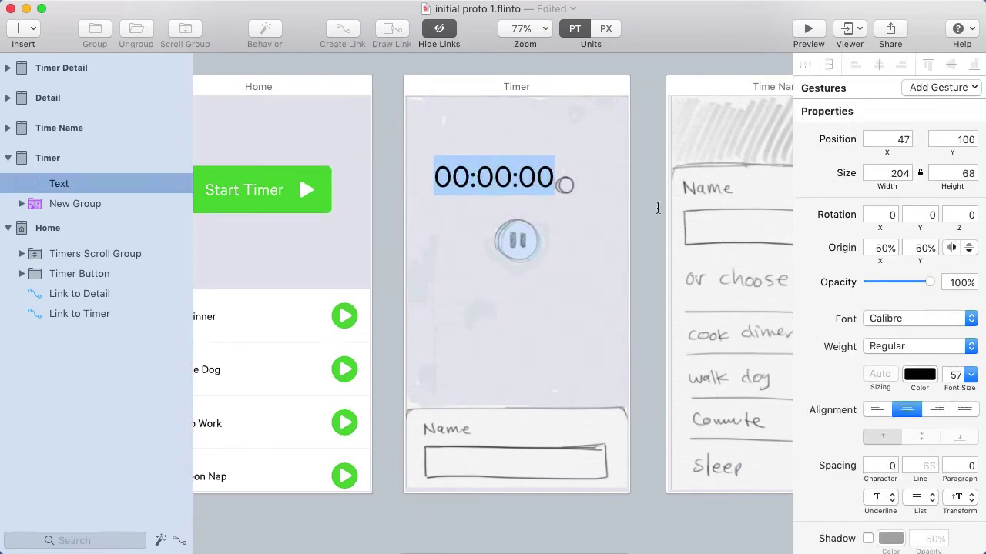
key("Escape")
left_click(878, 65)
left_click(651, 230)
Step: Draw a circle over the sketched pause button on the Timer screen and fill it with the sketch's light blue
double_click(344, 316)
double_click(344, 317)
key("o")
left_click_drag(497, 218, 538, 260)
left_click_drag(516, 239, 543, 275)
left_click(894, 354)
left_click(519, 241)
left_click_drag(816, 405, 833, 405)
left_click(648, 282)
mouse_move(541, 277)
left_mouse_down()
mouse_move(513, 242)
mouse_move(516, 251)
mouse_move(529, 239)
mouse_move(506, 242)
left_mouse_up()
Step: Draw two vertical bars, each 10 wide and 32 high, side by side inside the circle as a pause symbol
key("r")
key("super+plus")
left_click(502, 237)
left_click(532, 240)
key("Delete")
left_click(507, 238)
left_click(511, 237, "shift")
scroll(509, 244, "left", 3)
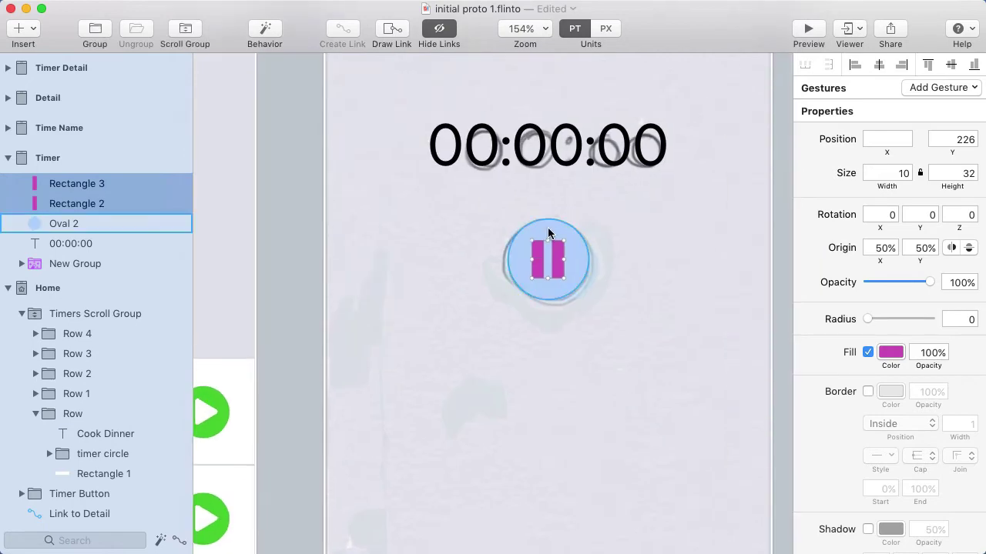
Step: Fill the pause circle with a darker blue and the two pause bars with white
left_click(548, 229)
left_click(891, 353)
left_click(847, 457)
left_click(537, 259)
left_click(891, 352)
left_click(802, 403)
Step: Group the two bars as pause symbol, and group that with the circle as Pause Button
key("super+g")
type("pause symbol")
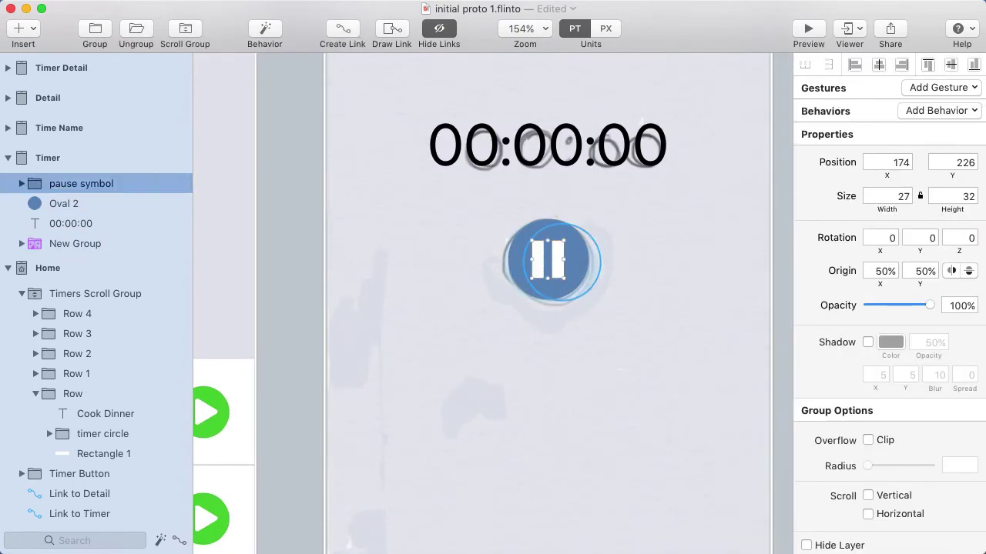
left_click(573, 266, "shift")
key("super+g")
type("Pause Button")
left_click(626, 222)
Step: Slightly round the corners of the two white bars in the pause symbol
key("super+0")
left_click(485, 237, "super")
left_click(497, 236, "shift+super")
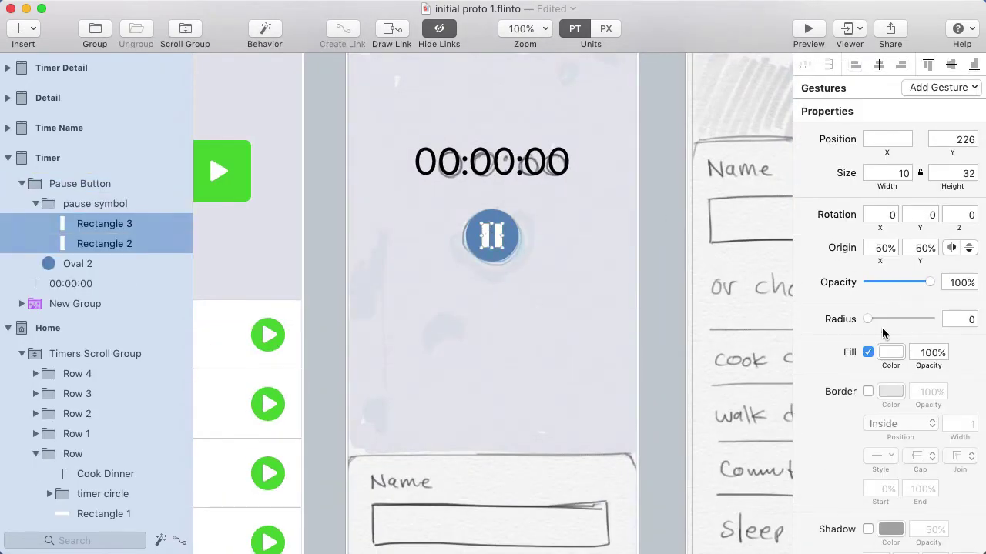
left_click_drag(868, 319, 881, 320)
left_click(627, 202)
Step: Place a copy of the Cook Dinner label over the sketched Name label on the Timer screen and change its text to Name
left_click_drag(629, 200, 663, 259)
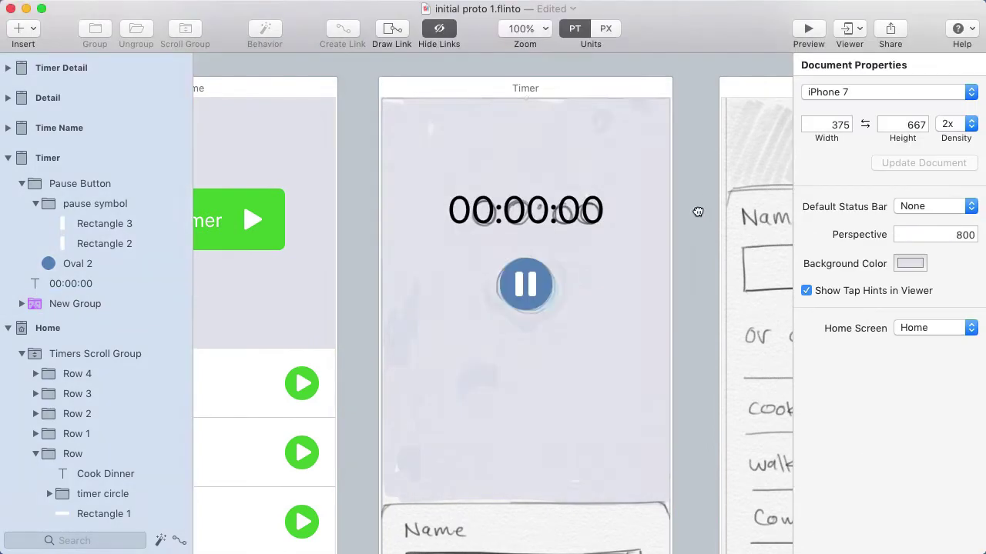
scroll(523, 307, "down", 5)
key("t")
left_click(402, 339)
type("Name")
key("super+a")
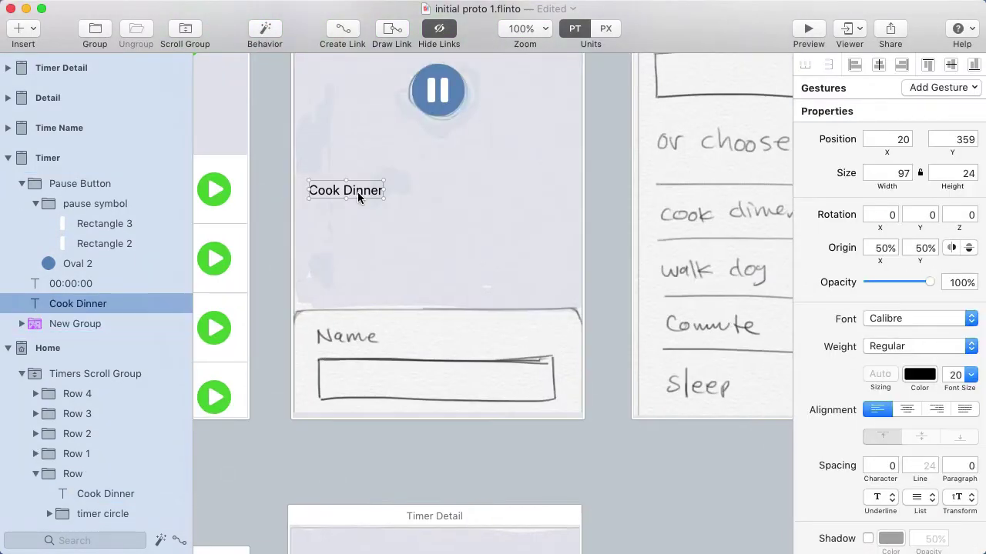
left_click_drag(358, 192, 364, 331)
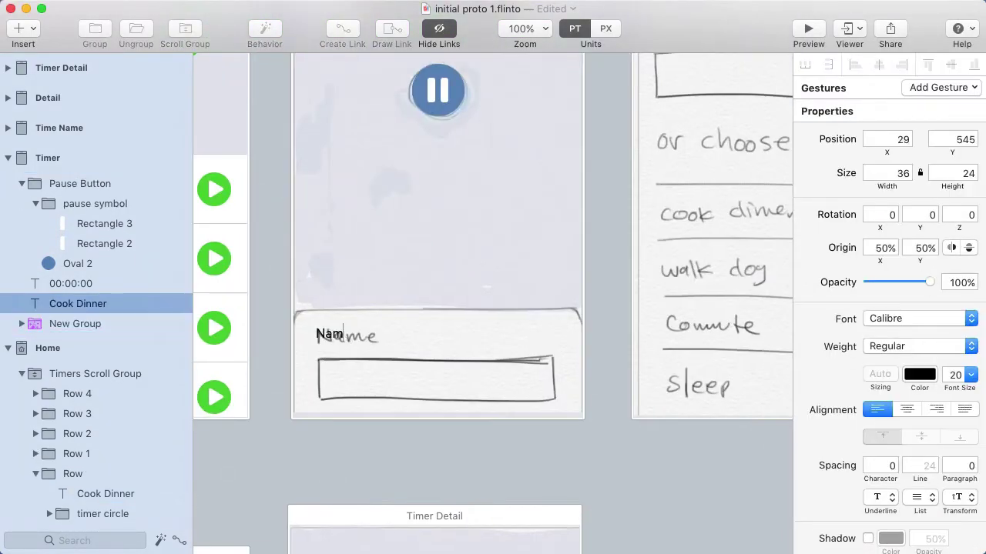
Step: Draw a white rectangle 375 wide and 141 high over the sketched name panel at the base of the Timer screen
key("r")
left_click_drag(293, 308, 620, 433)
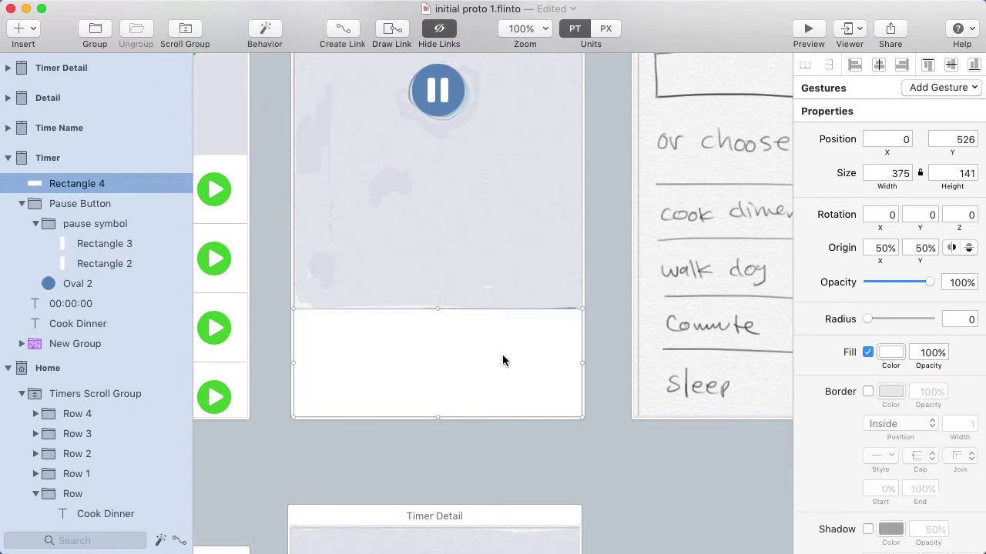
double_click(502, 354)
left_click(384, 287)
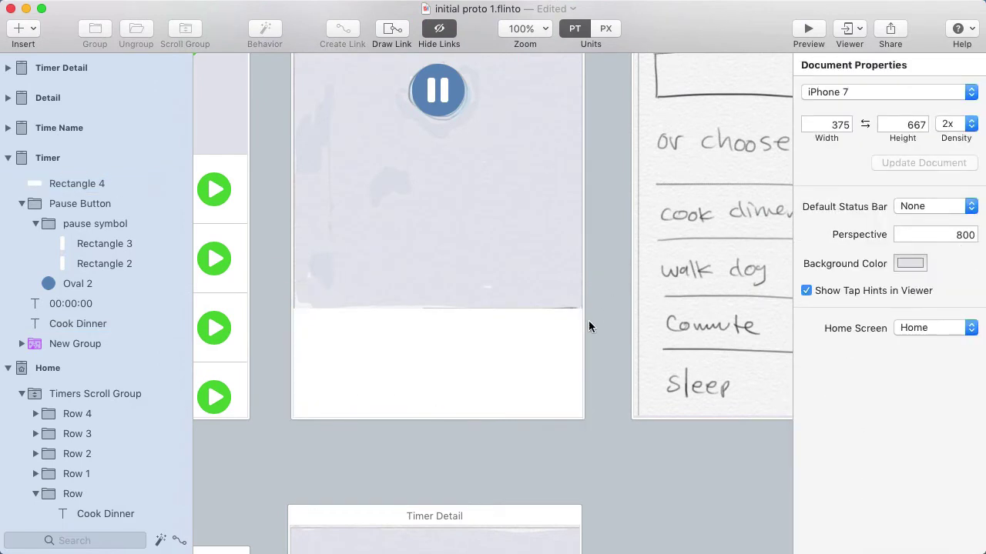
left_click(563, 340)
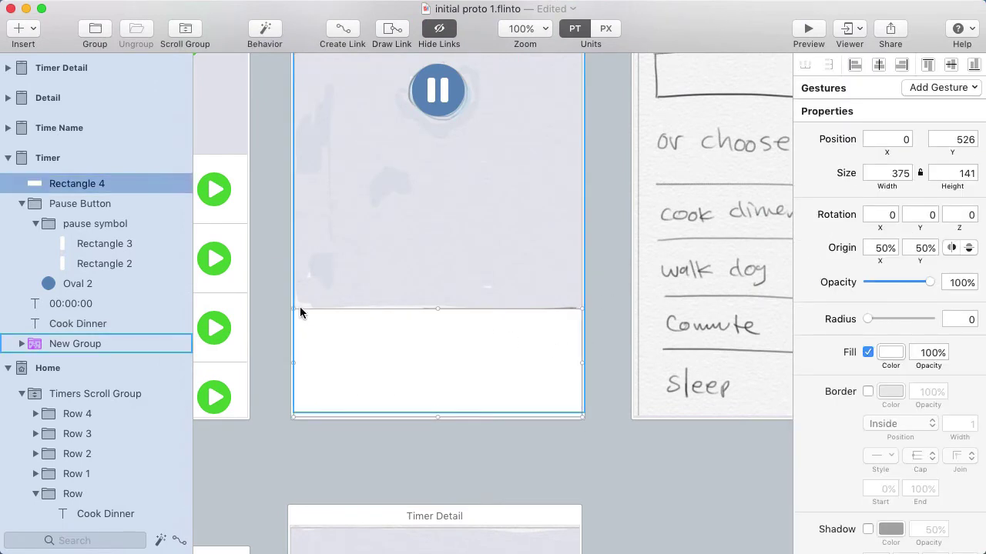
left_click(584, 317)
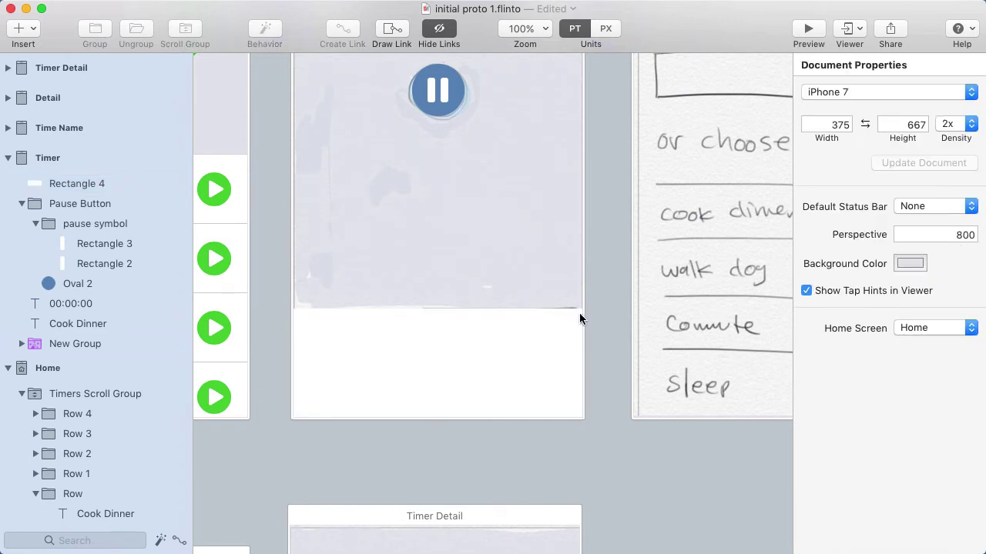
Step: Set the radius of the white name panel's two upper corner points to 5
double_click(544, 336)
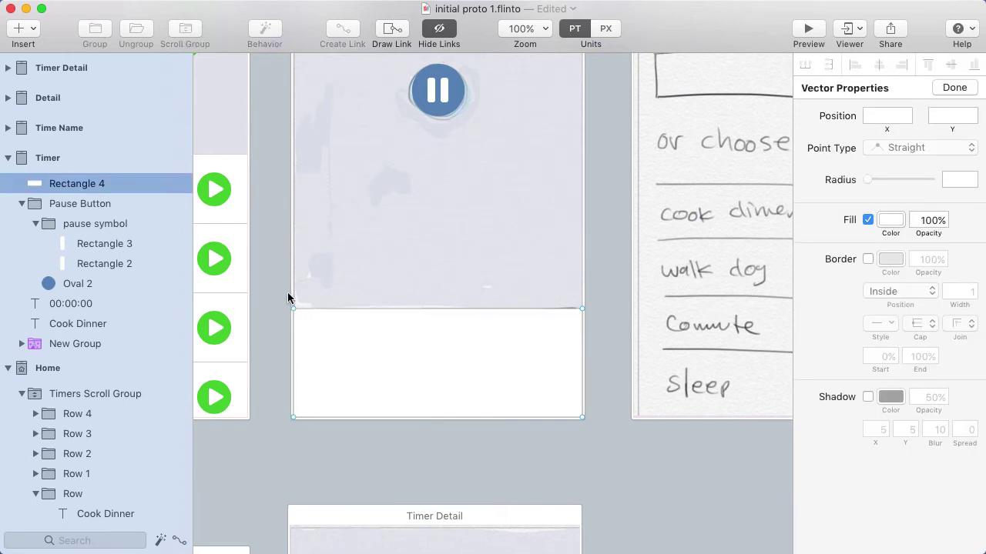
left_click_drag(281, 296, 599, 320)
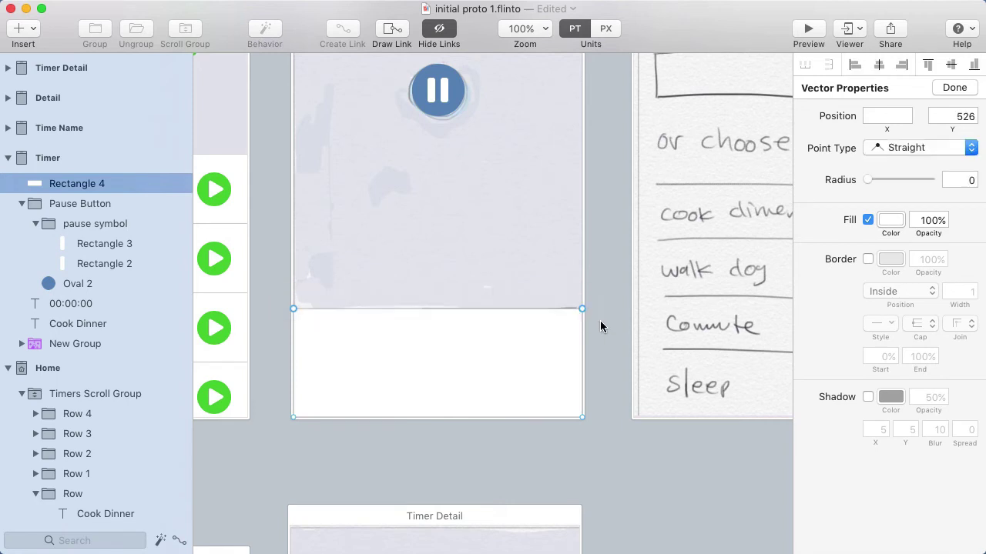
left_click_drag(870, 185, 869, 180)
left_click(956, 181)
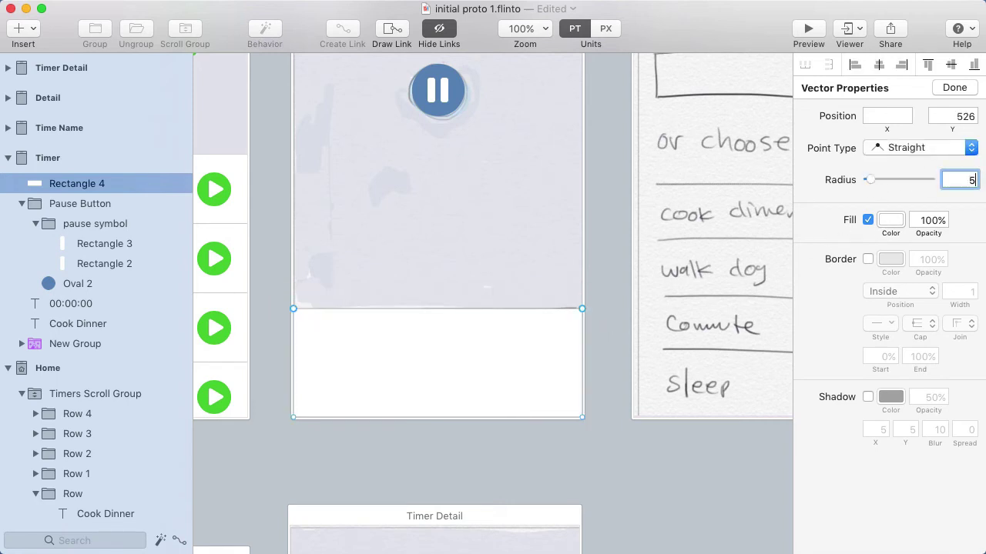